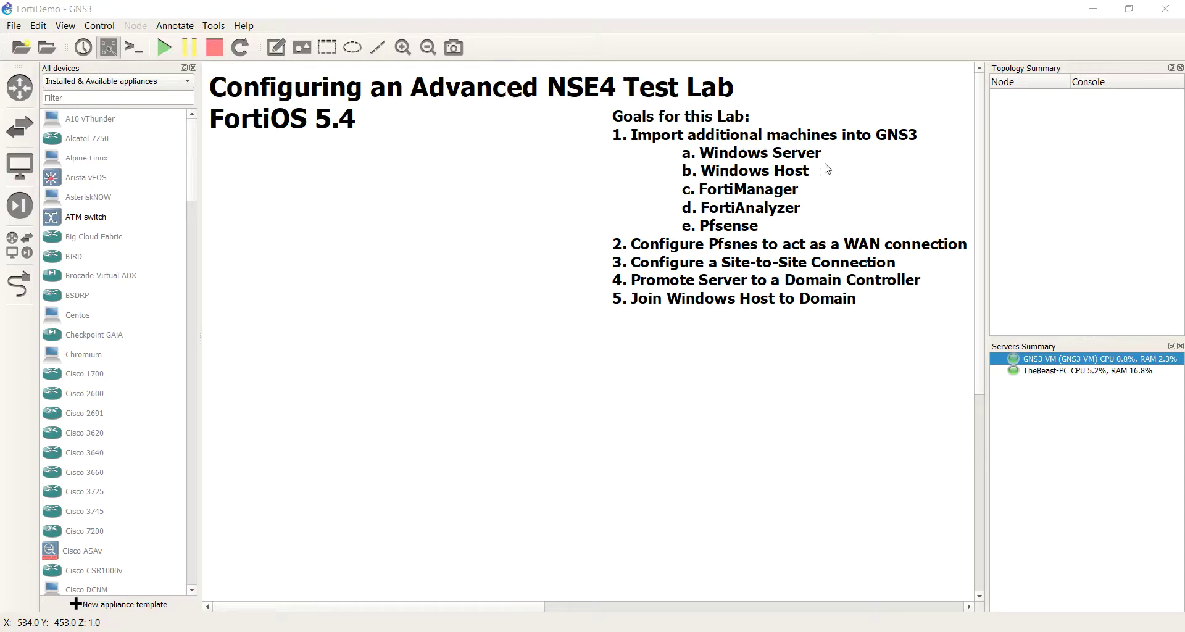
Step: Keep the appliance filter on Installed & Available appliances
{"action": "left_click", "coordinate": [195, 259]}
{"action": "left_click_drag", "start_coordinate": [195, 260], "coordinate": [193, 173]}
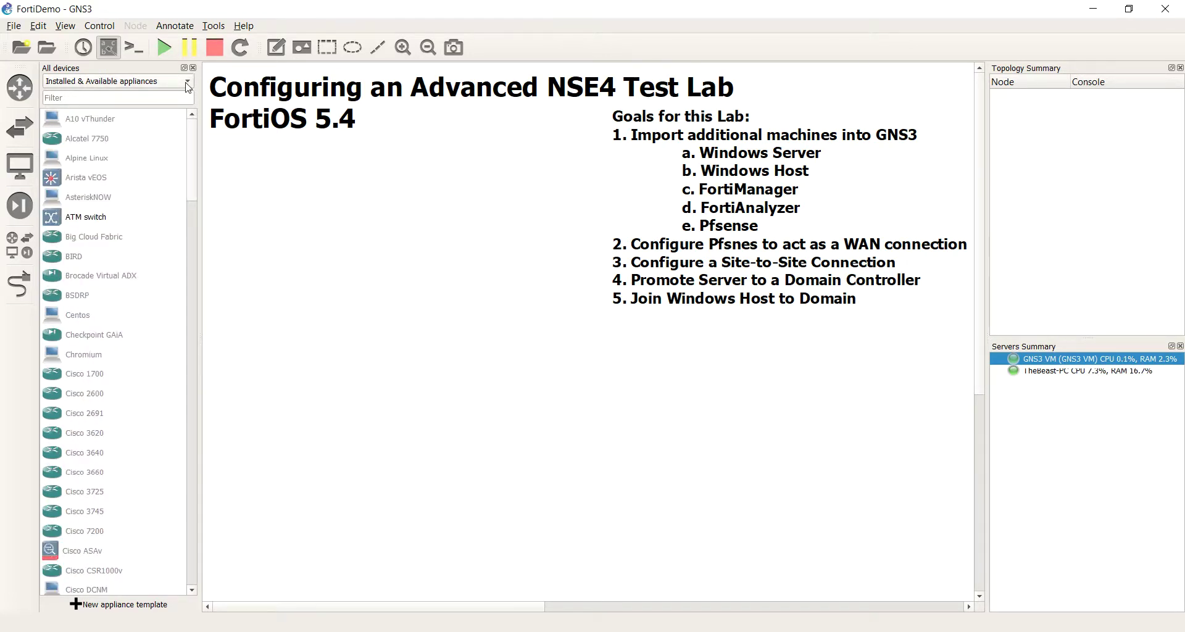
{"action": "left_click", "coordinate": [188, 83]}
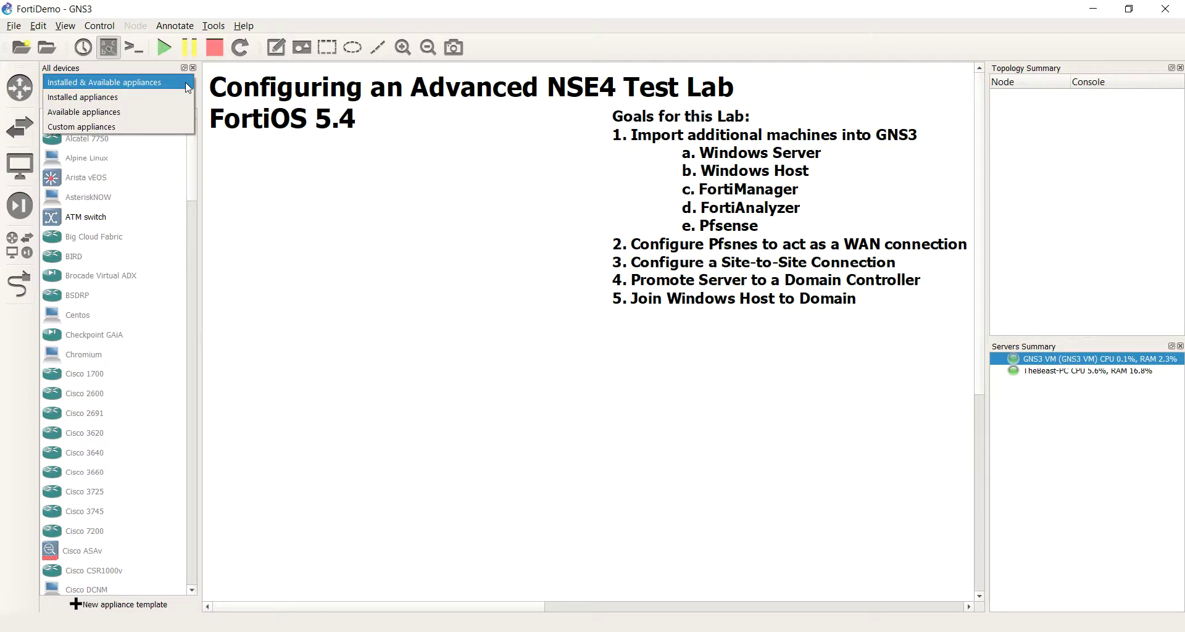
{"action": "left_click", "coordinate": [188, 87]}
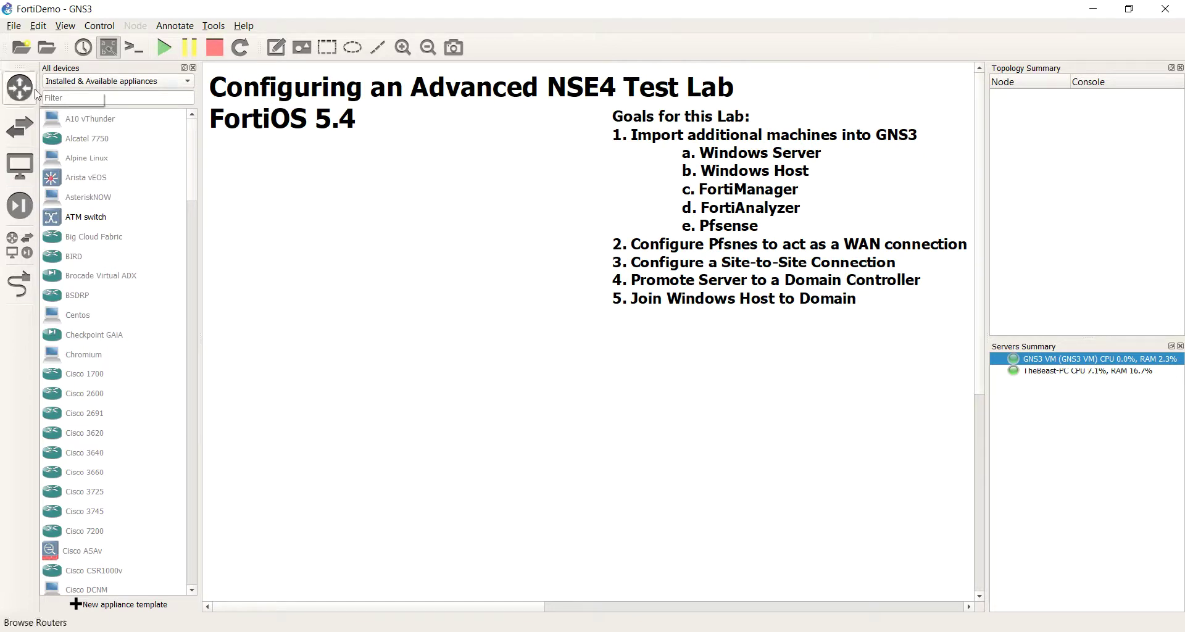
Step: Hide the All devices panel and then reopen it
{"action": "left_click", "coordinate": [26, 242]}
{"action": "left_click", "coordinate": [25, 241]}
{"action": "left_click", "coordinate": [25, 242]}
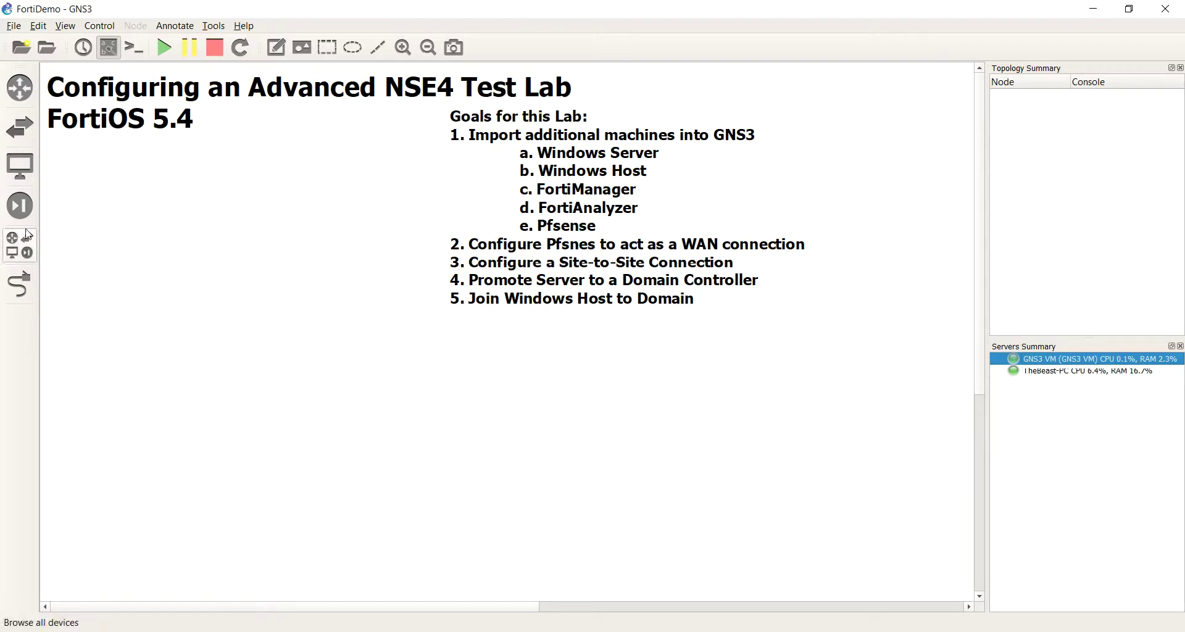
{"action": "left_click", "coordinate": [15, 235]}
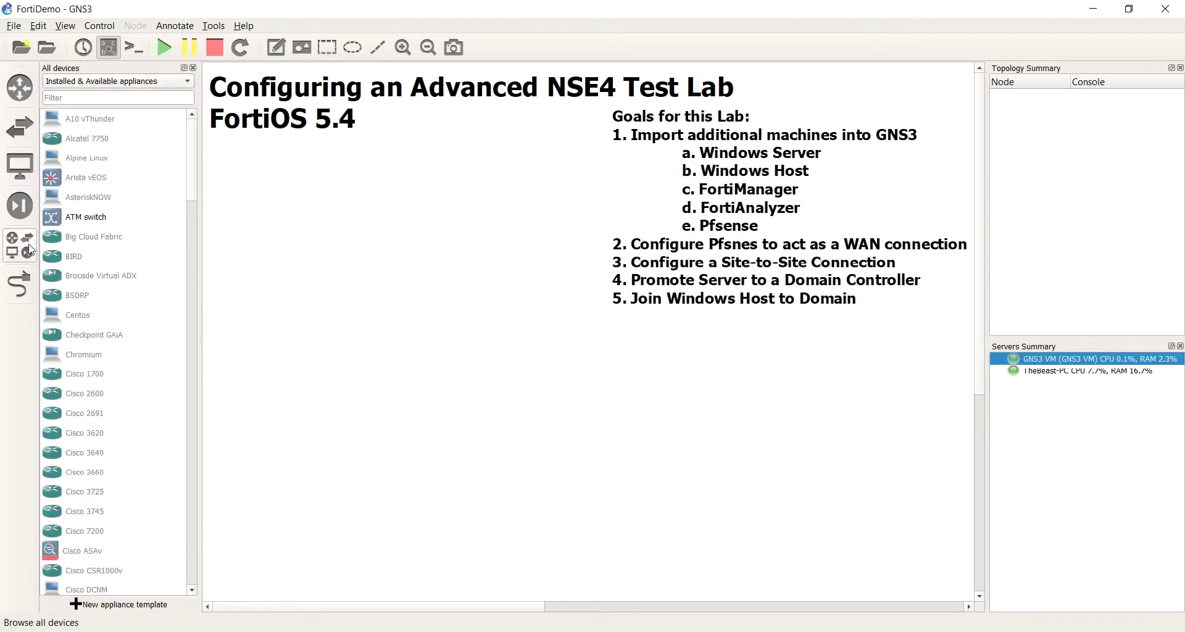
Step: Briefly filter to installed appliances only, then return to Installed & Available
{"action": "left_click", "coordinate": [165, 86]}
{"action": "left_click", "coordinate": [117, 97]}
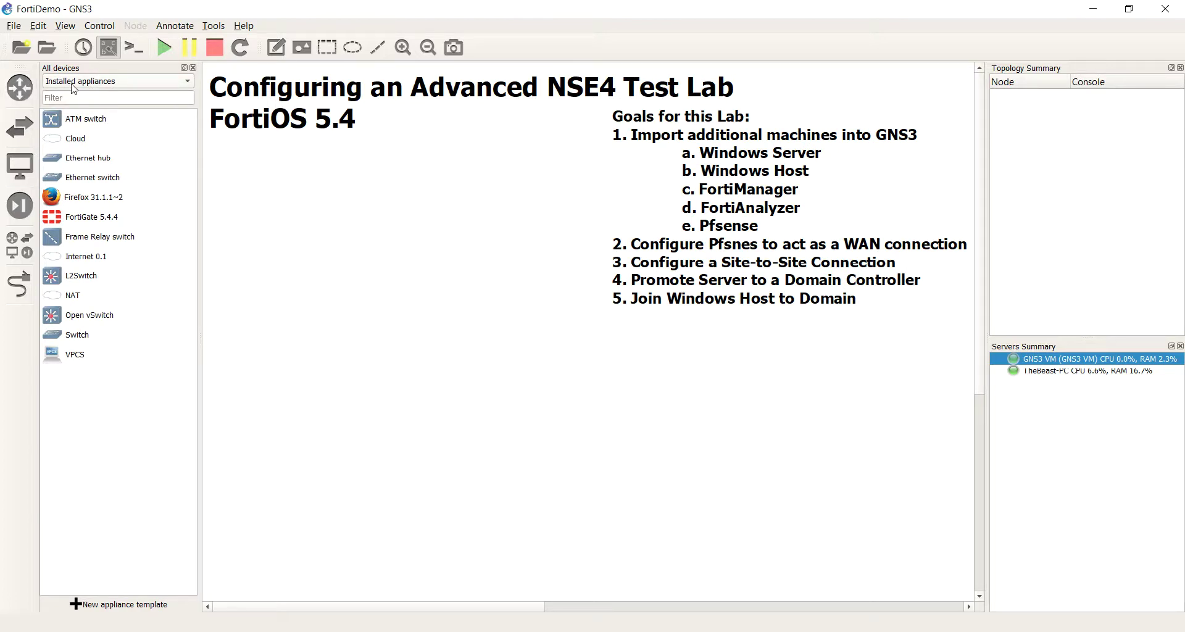
{"action": "left_click", "coordinate": [128, 78]}
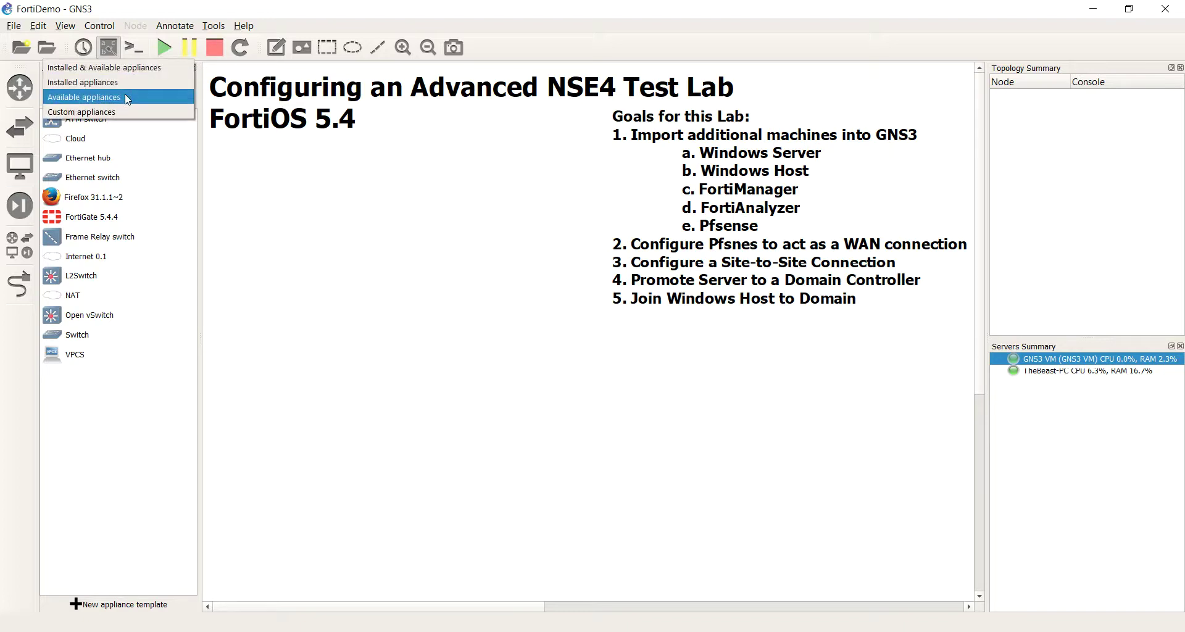
{"action": "left_click", "coordinate": [131, 74]}
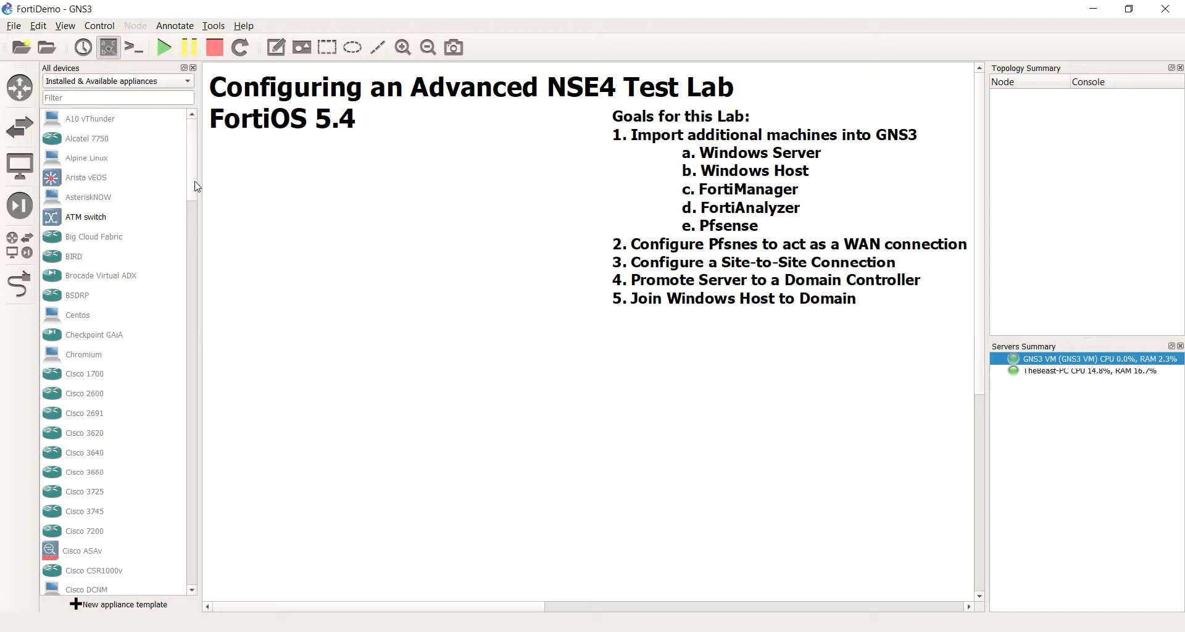
Step: Scroll the appliance list down to Windows Server
{"action": "scroll", "coordinate": [195, 188], "scroll_direction": "down", "scroll_amount": 1}
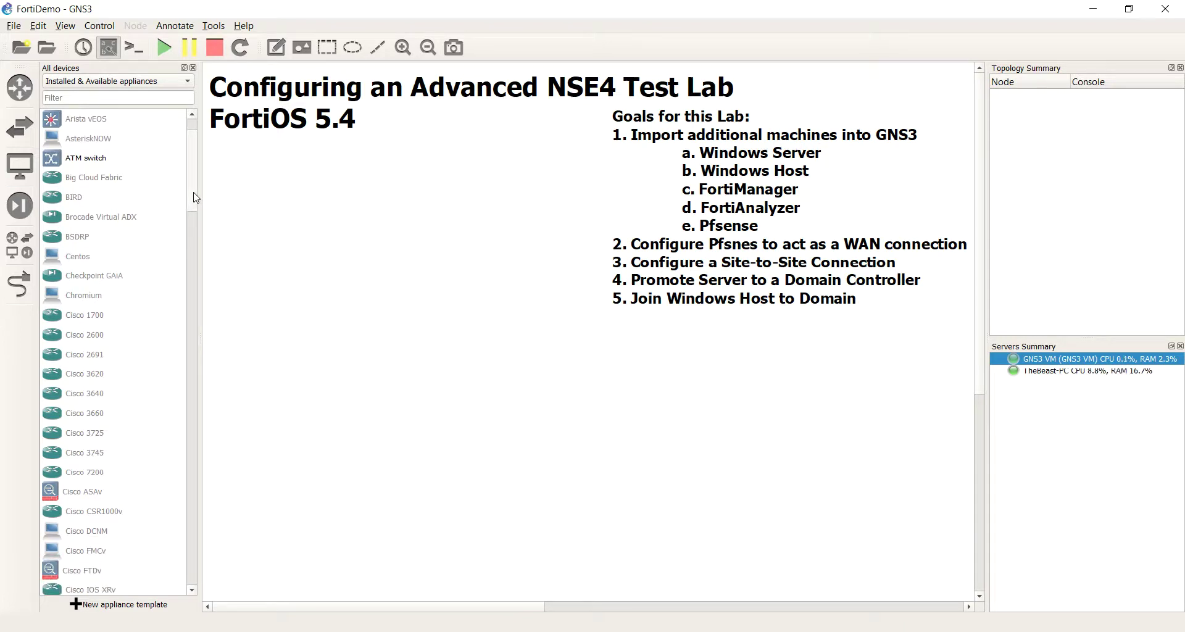
{"action": "scroll", "coordinate": [195, 197], "scroll_direction": "down", "scroll_amount": 5}
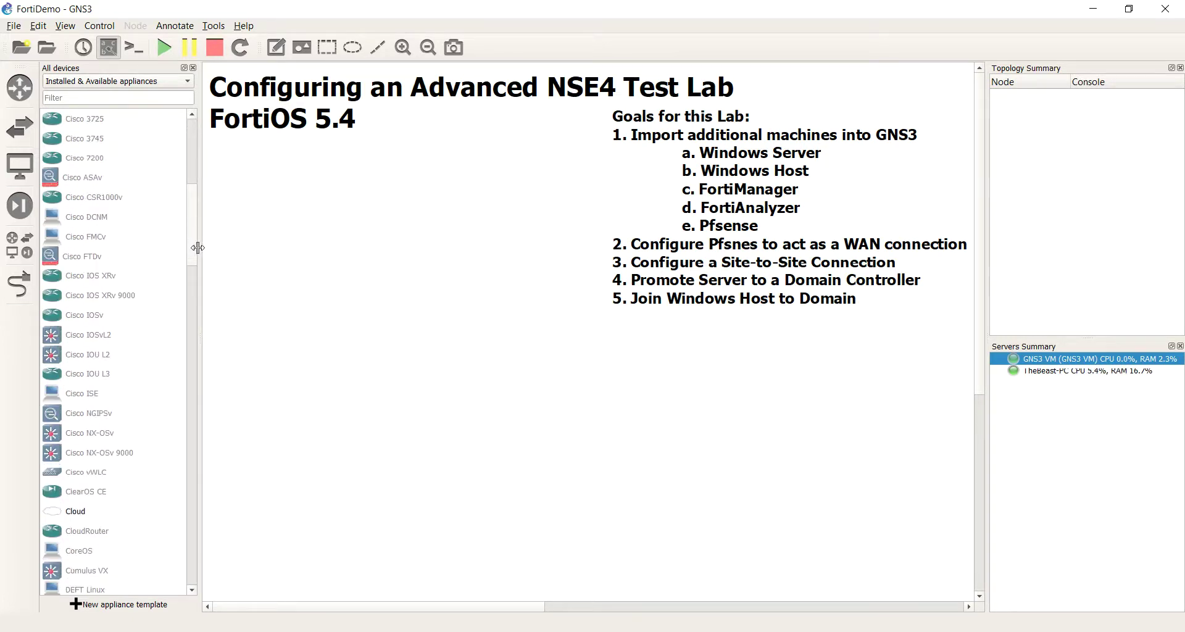
{"action": "scroll", "coordinate": [197, 247], "scroll_direction": "down", "scroll_amount": 4}
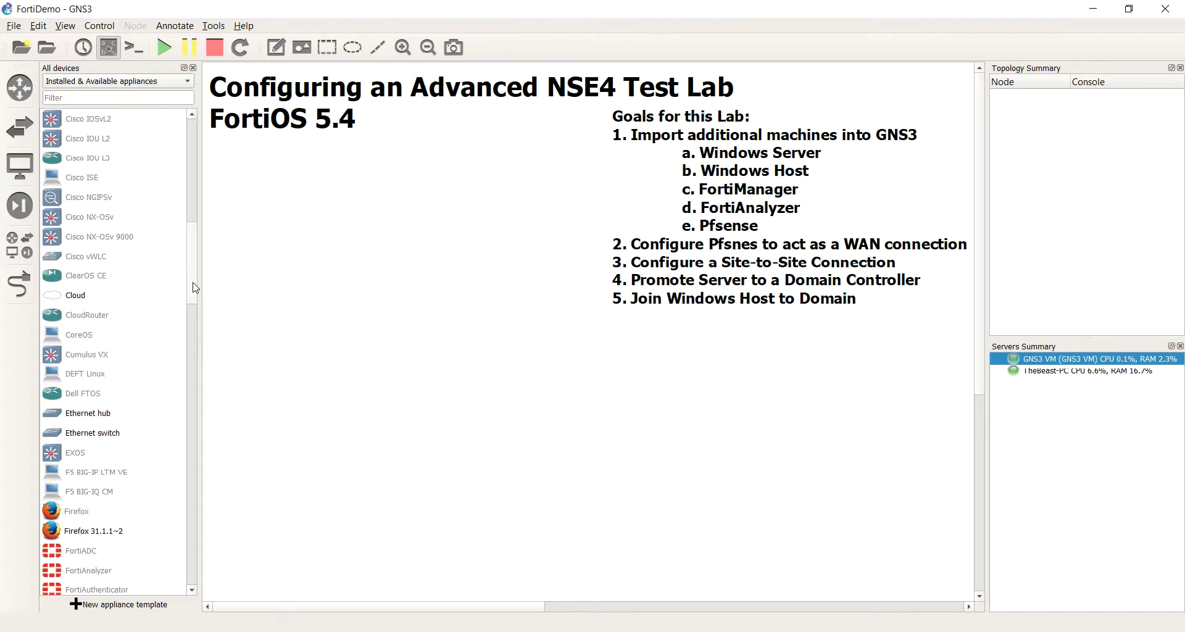
{"action": "left_click_drag", "start_coordinate": [196, 287], "coordinate": [187, 594]}
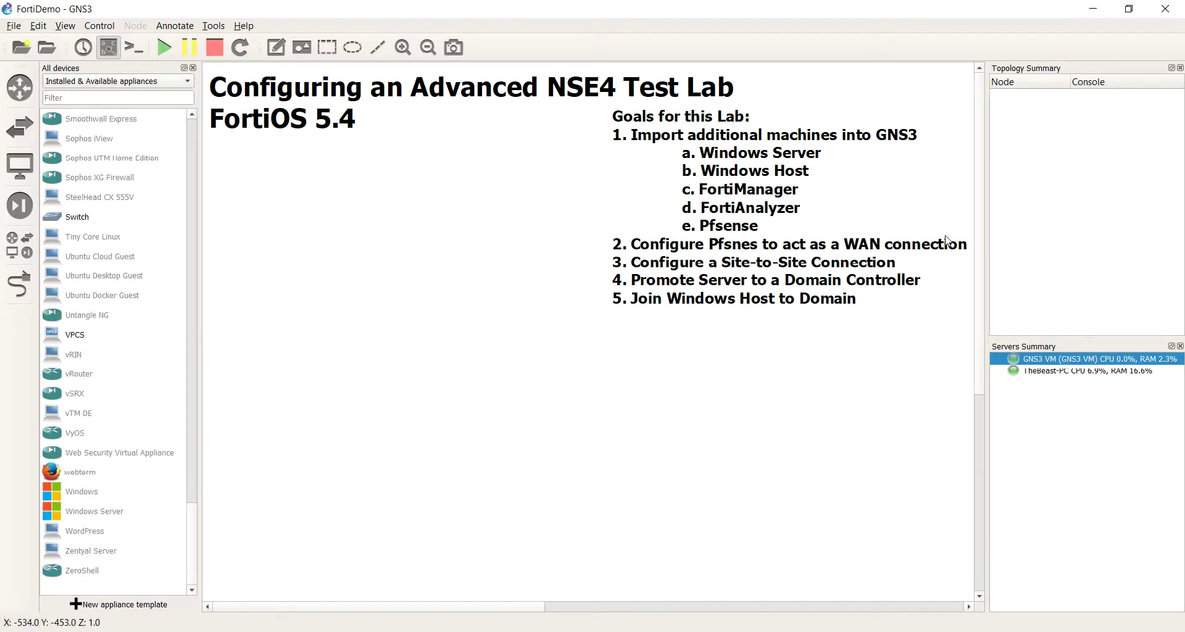
Step: Drop Windows Server onto the canvas and keep the wizard's GNS3 VM option to reach a passing requirements check
{"action": "left_click", "coordinate": [99, 519]}
{"action": "left_click_drag", "start_coordinate": [79, 518], "coordinate": [392, 392]}
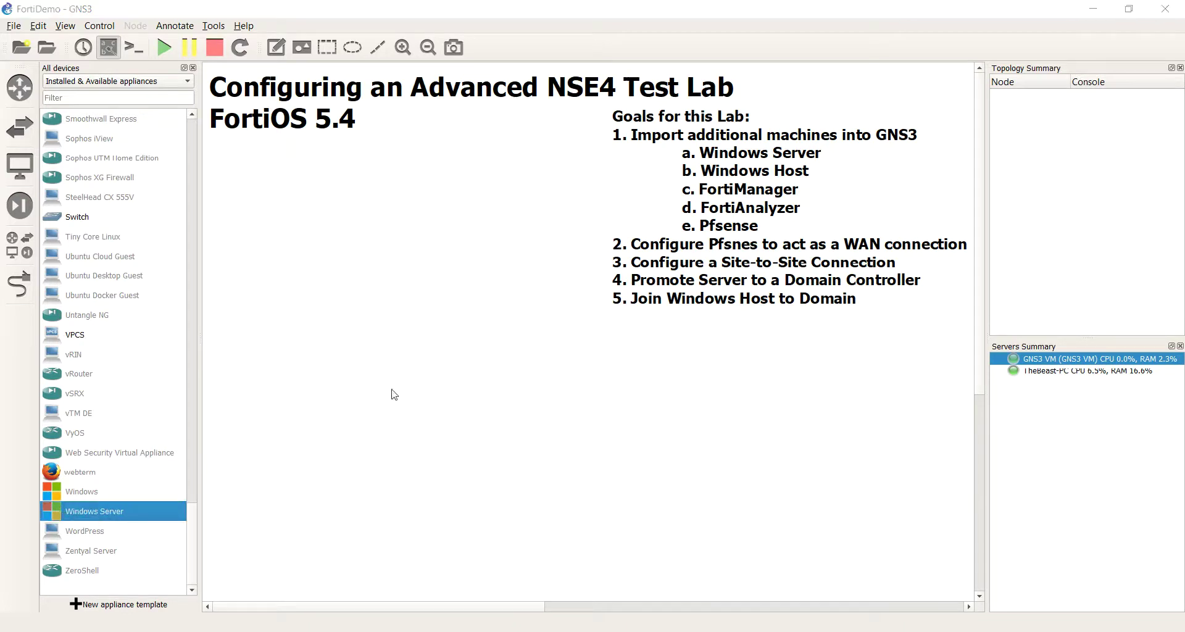
{"action": "left_click_drag", "start_coordinate": [521, 175], "coordinate": [412, 171]}
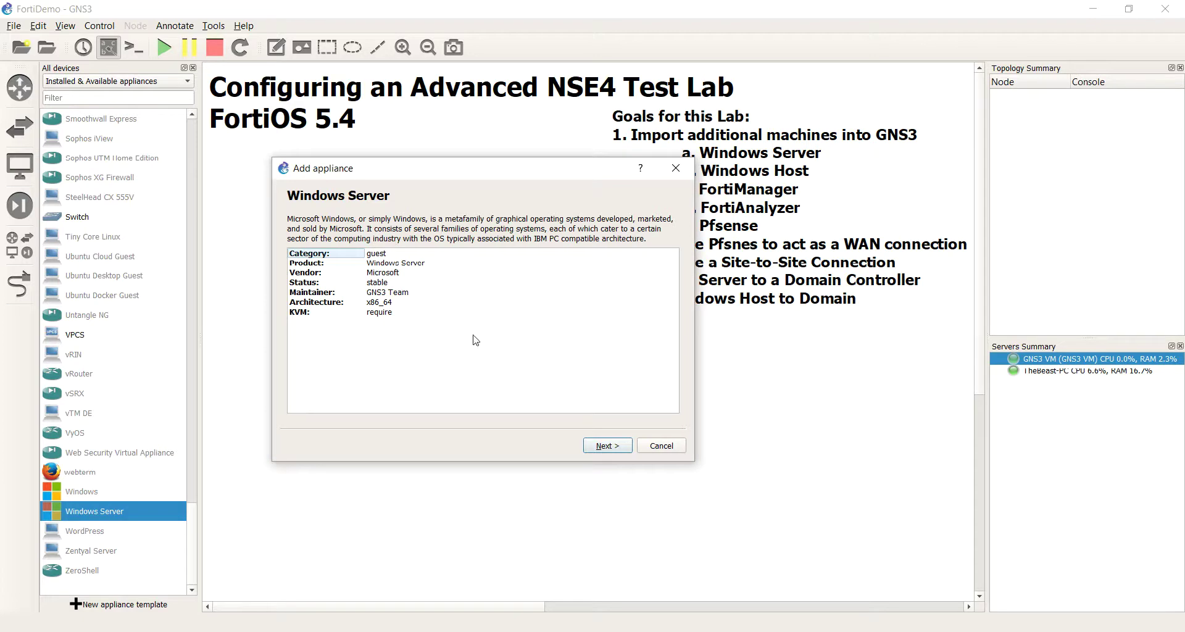
{"action": "left_click", "coordinate": [603, 446]}
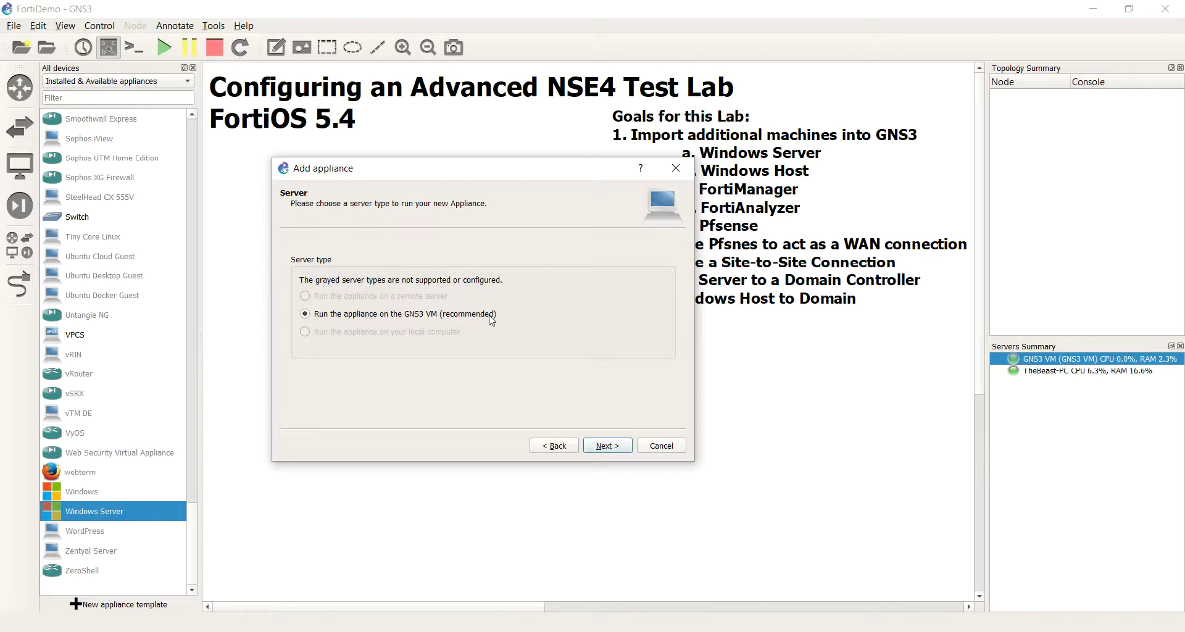
{"action": "left_click", "coordinate": [623, 452]}
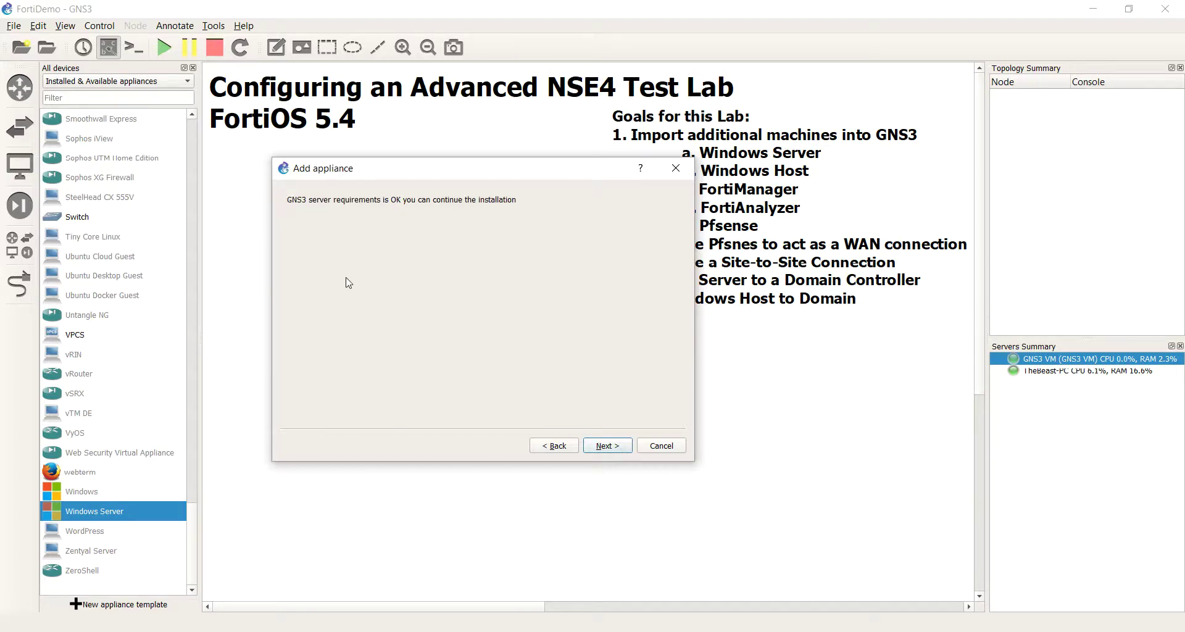
Step: Expand Windows Server 2012 R2 in the required files, rescan, and select its Win2k12 image
{"action": "left_click", "coordinate": [623, 451]}
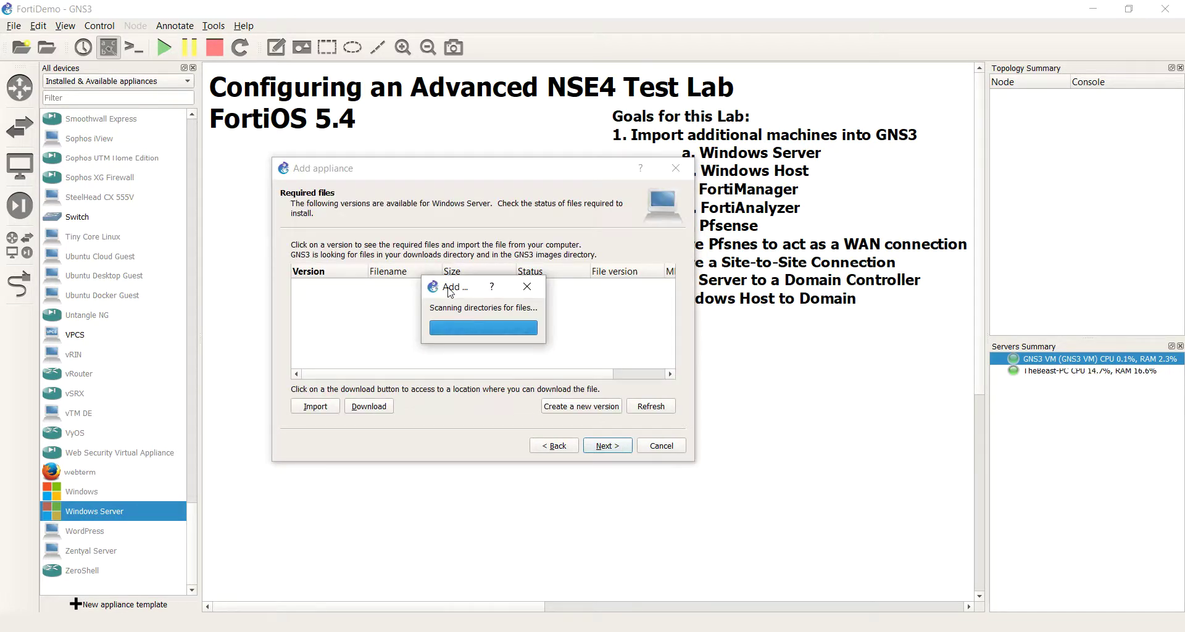
{"action": "left_click_drag", "start_coordinate": [450, 292], "coordinate": [478, 180]}
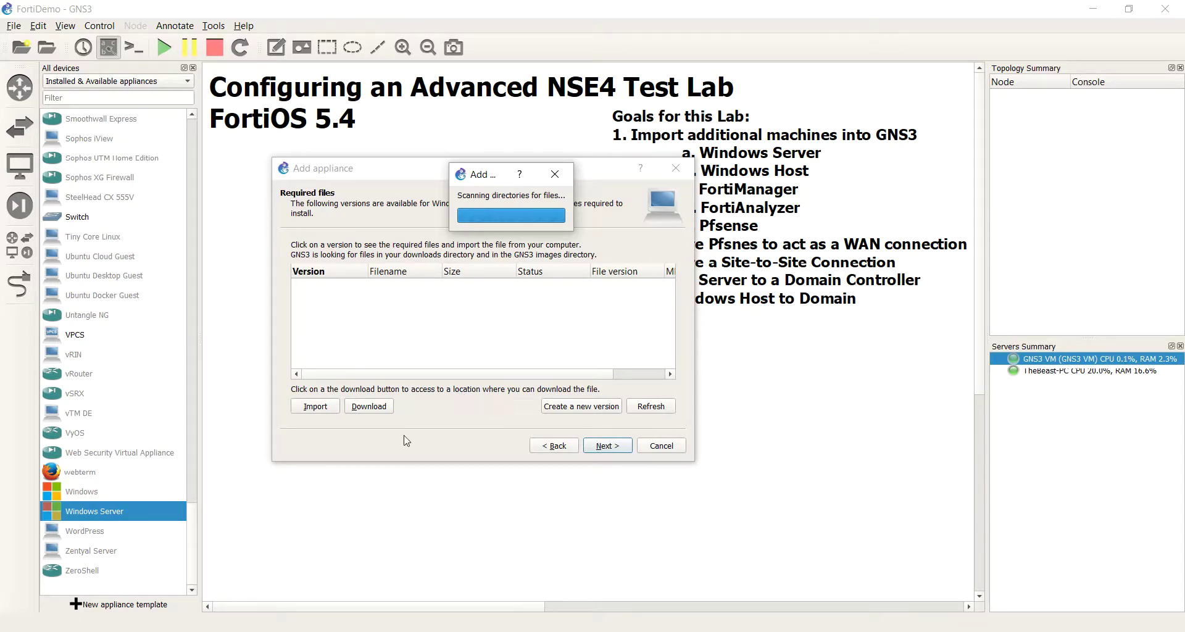
{"action": "left_click_drag", "start_coordinate": [479, 183], "coordinate": [428, 214]}
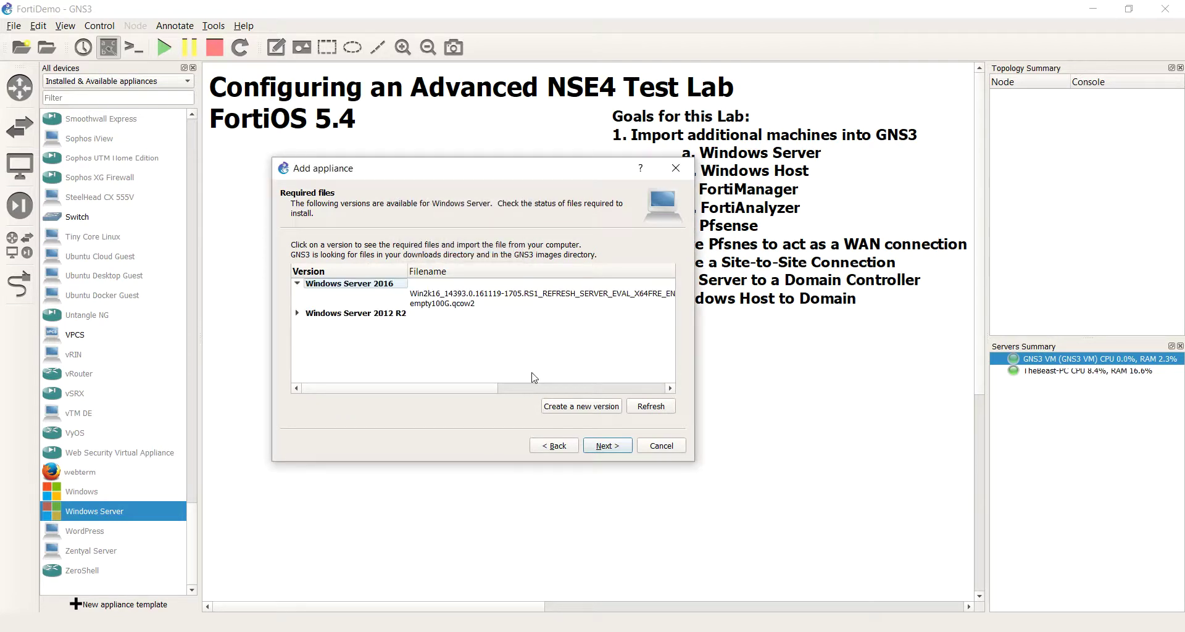
{"action": "left_click", "coordinate": [297, 313]}
{"action": "left_click", "coordinate": [642, 407]}
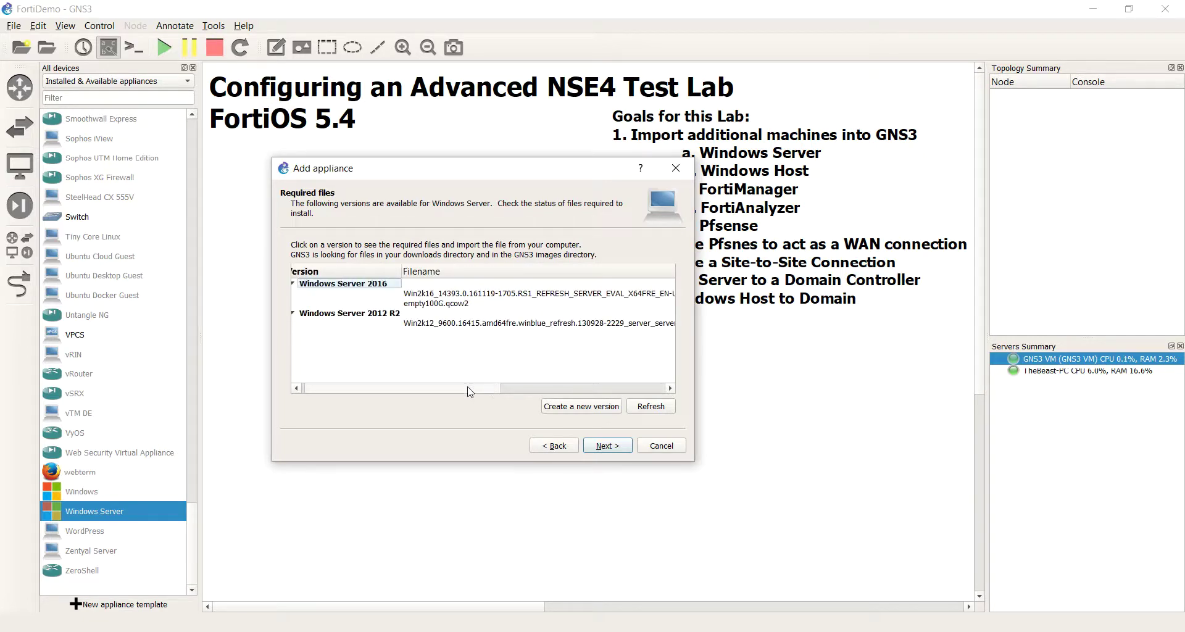
{"action": "left_click_drag", "start_coordinate": [471, 391], "coordinate": [591, 391]}
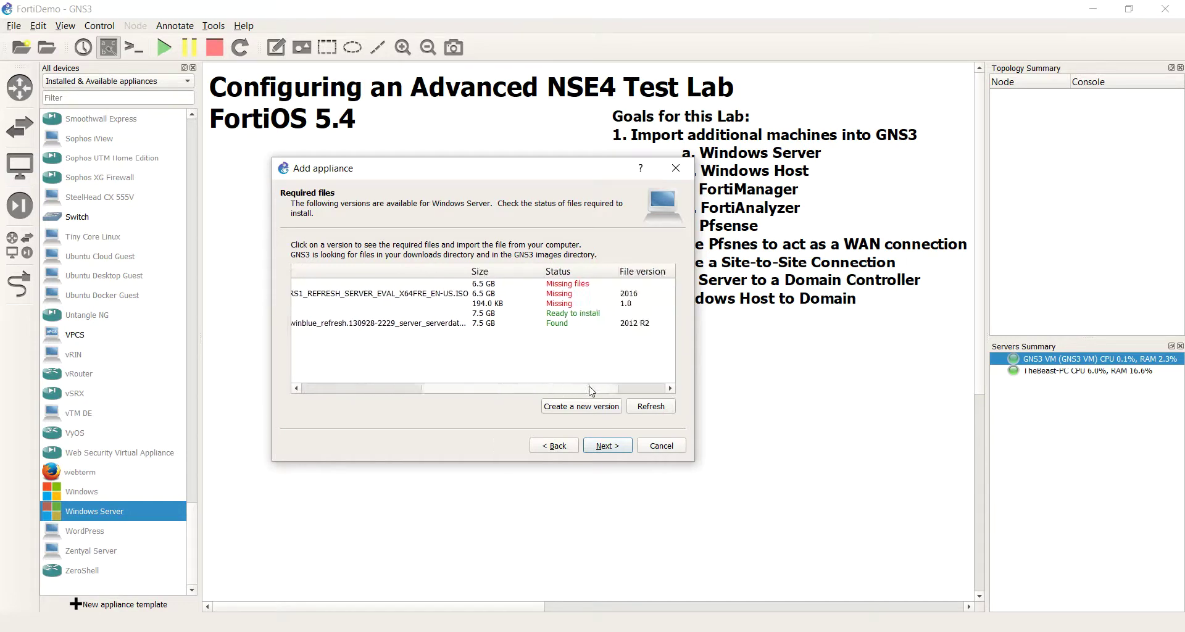
{"action": "left_click_drag", "start_coordinate": [461, 388], "coordinate": [497, 387]}
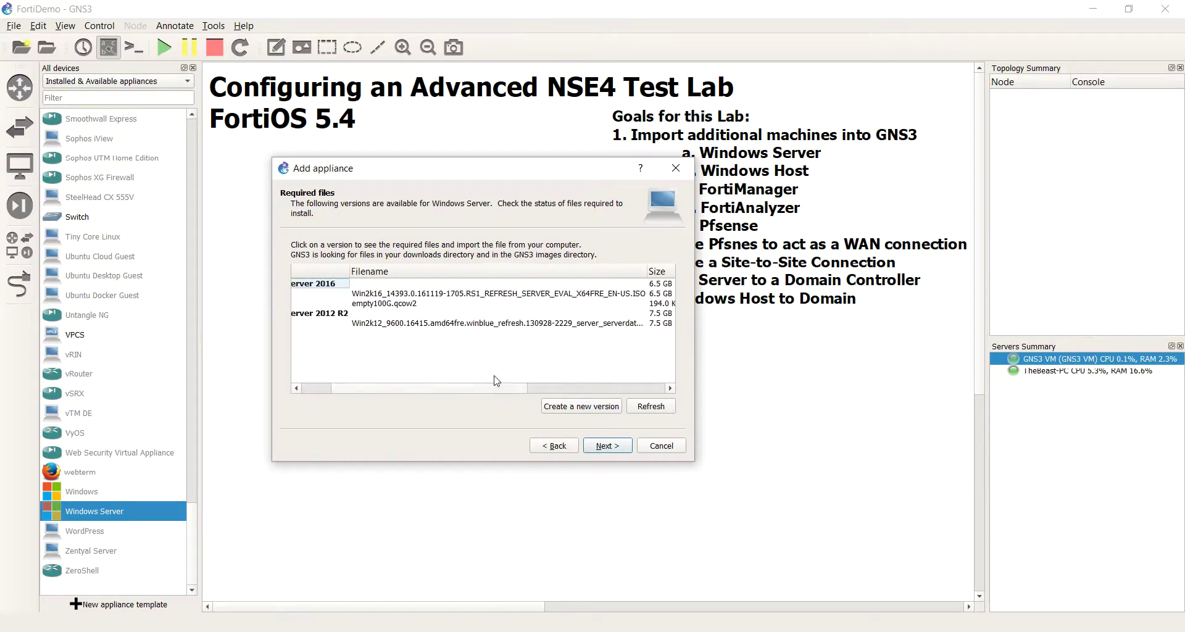
{"action": "left_click", "coordinate": [510, 326]}
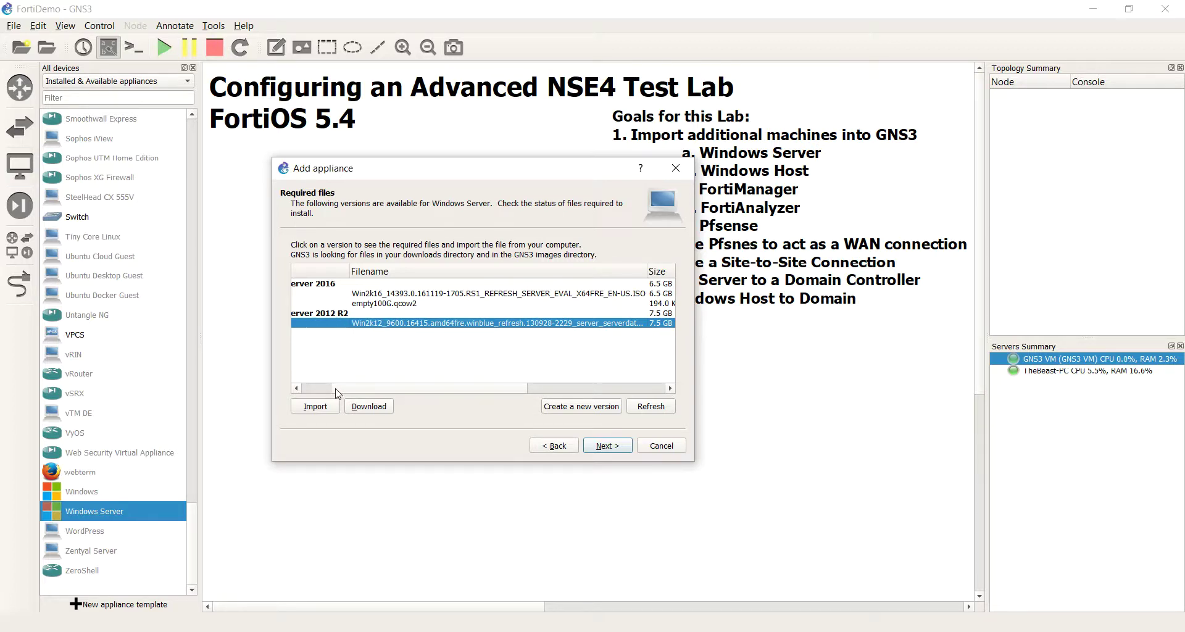
{"action": "left_click_drag", "start_coordinate": [338, 393], "coordinate": [585, 390]}
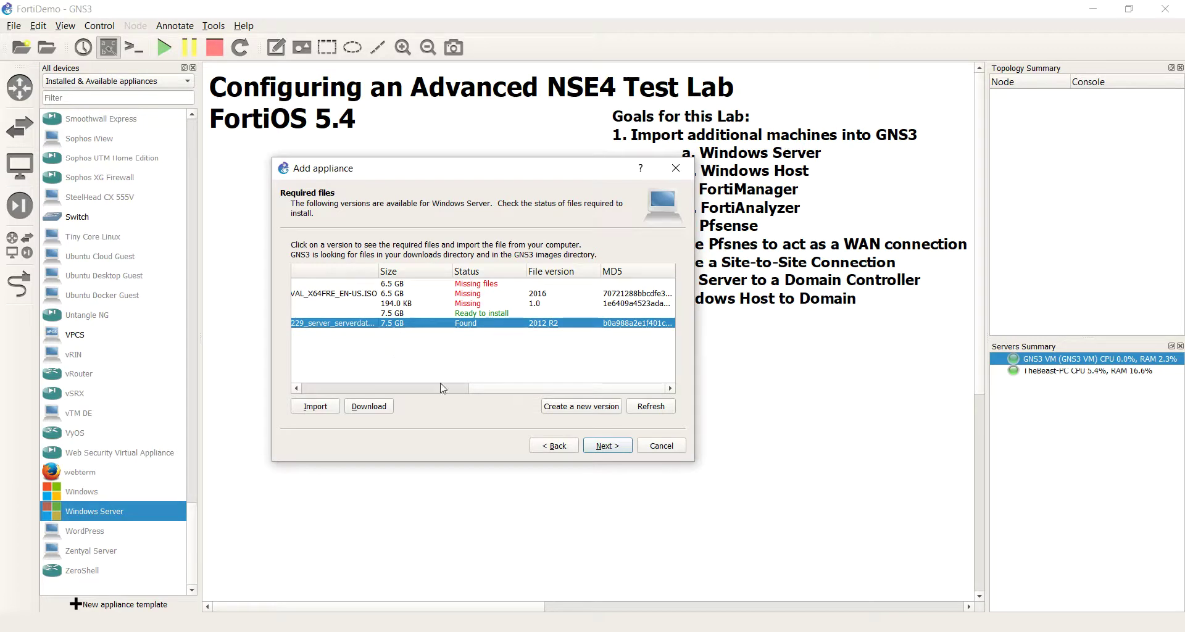
{"action": "left_click_drag", "start_coordinate": [454, 390], "coordinate": [437, 391]}
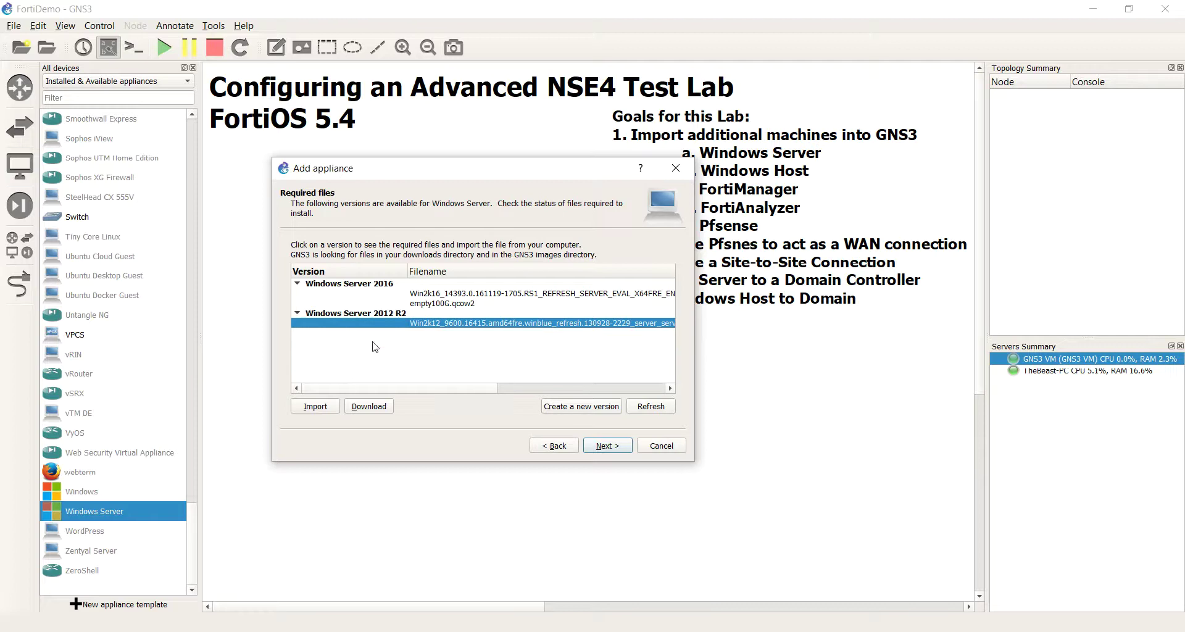
{"action": "left_click", "coordinate": [318, 410]}
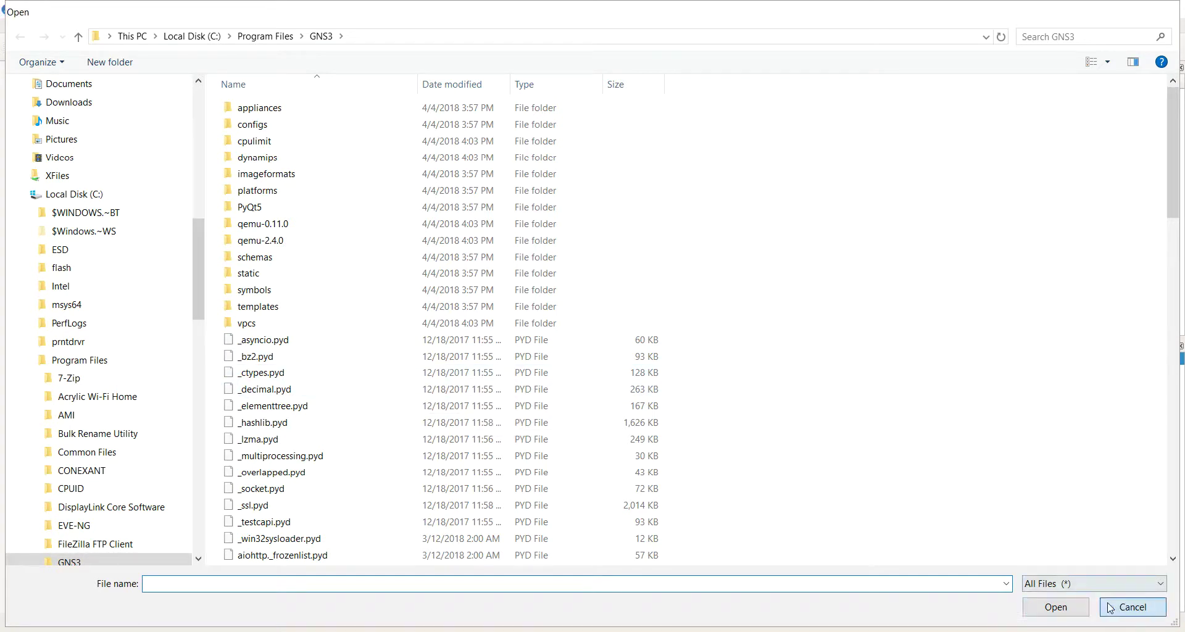
{"action": "left_click", "coordinate": [1132, 607]}
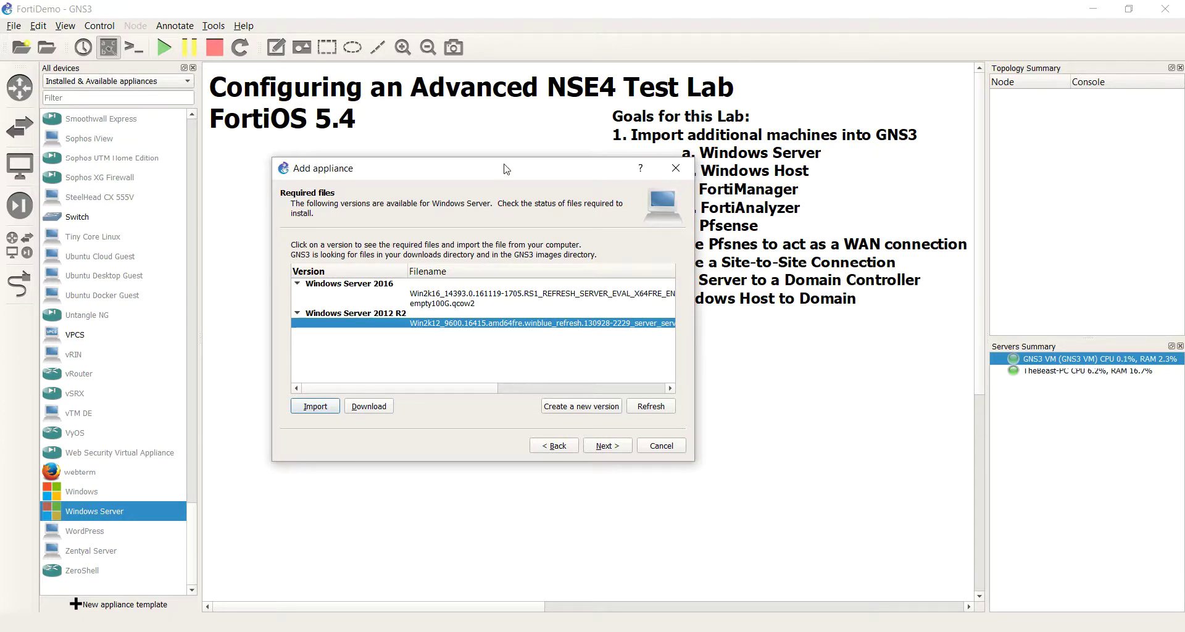
{"action": "left_click_drag", "start_coordinate": [507, 168], "coordinate": [562, 106]}
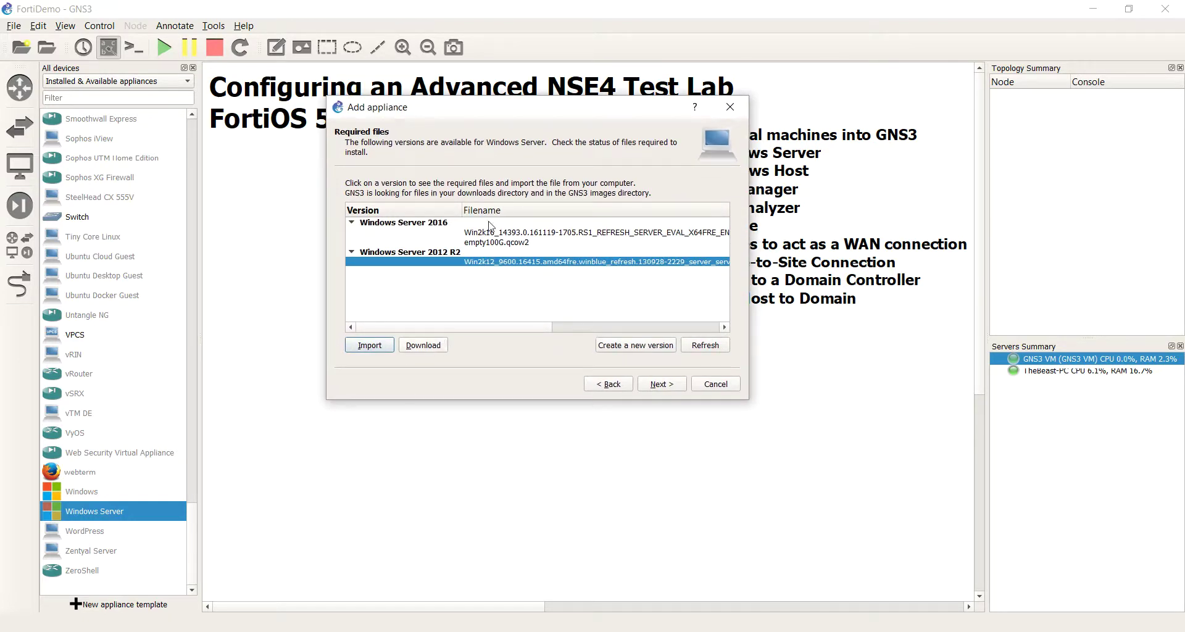
{"action": "left_click", "coordinate": [464, 258]}
{"action": "left_click", "coordinate": [427, 347]}
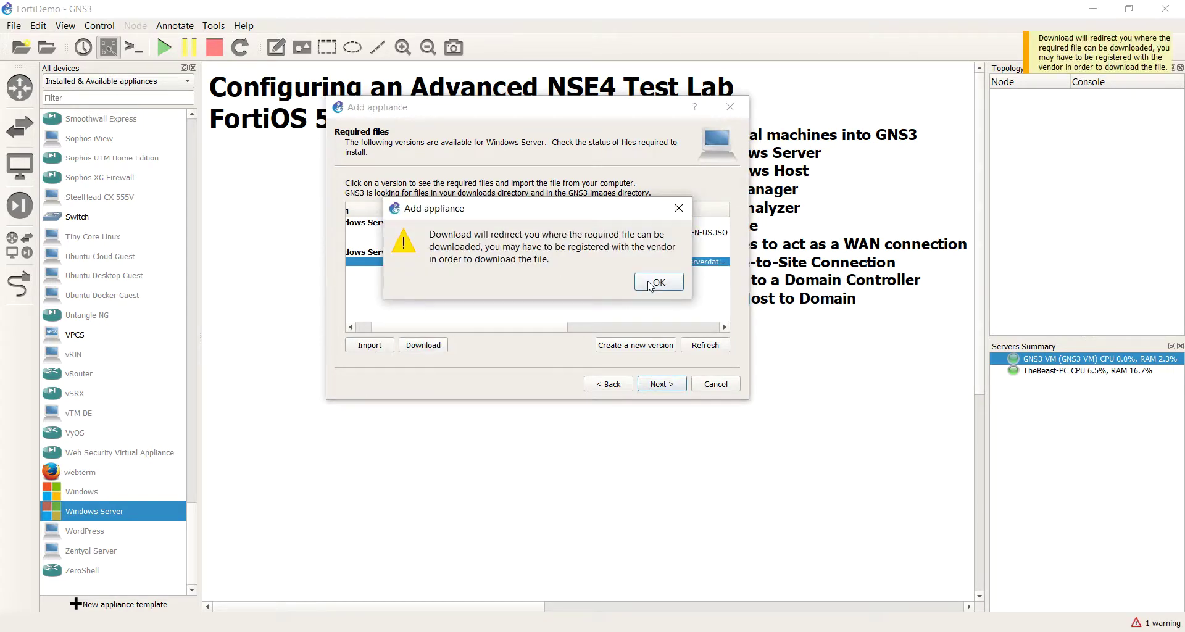
{"action": "left_click", "coordinate": [651, 286]}
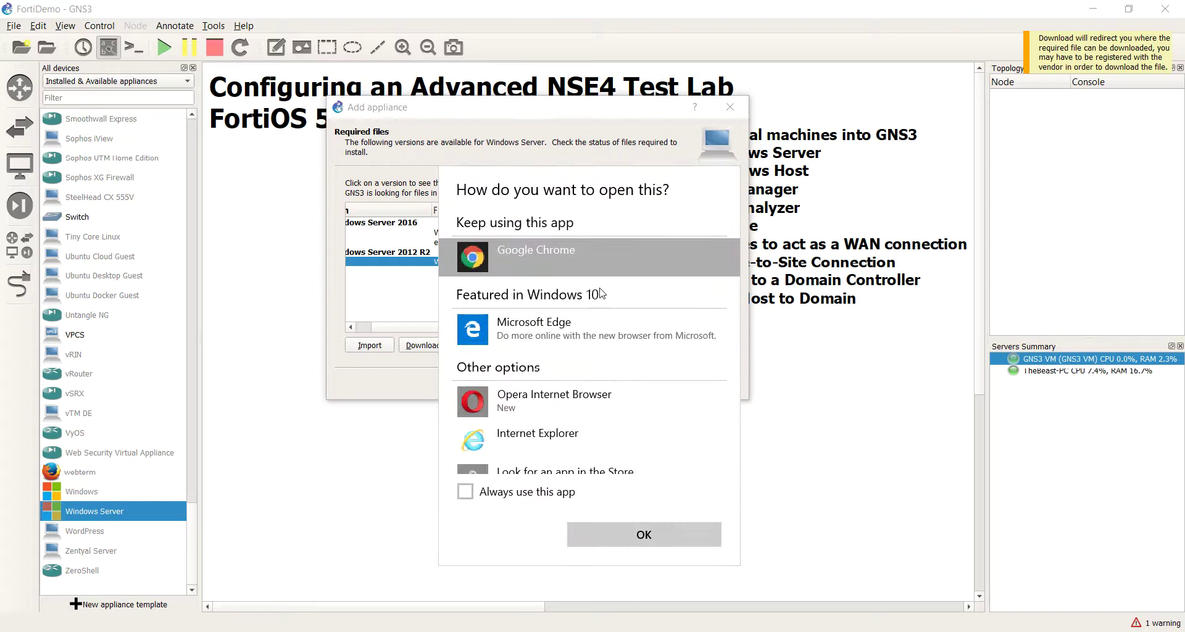
{"action": "left_click", "coordinate": [472, 401]}
{"action": "left_click", "coordinate": [639, 532]}
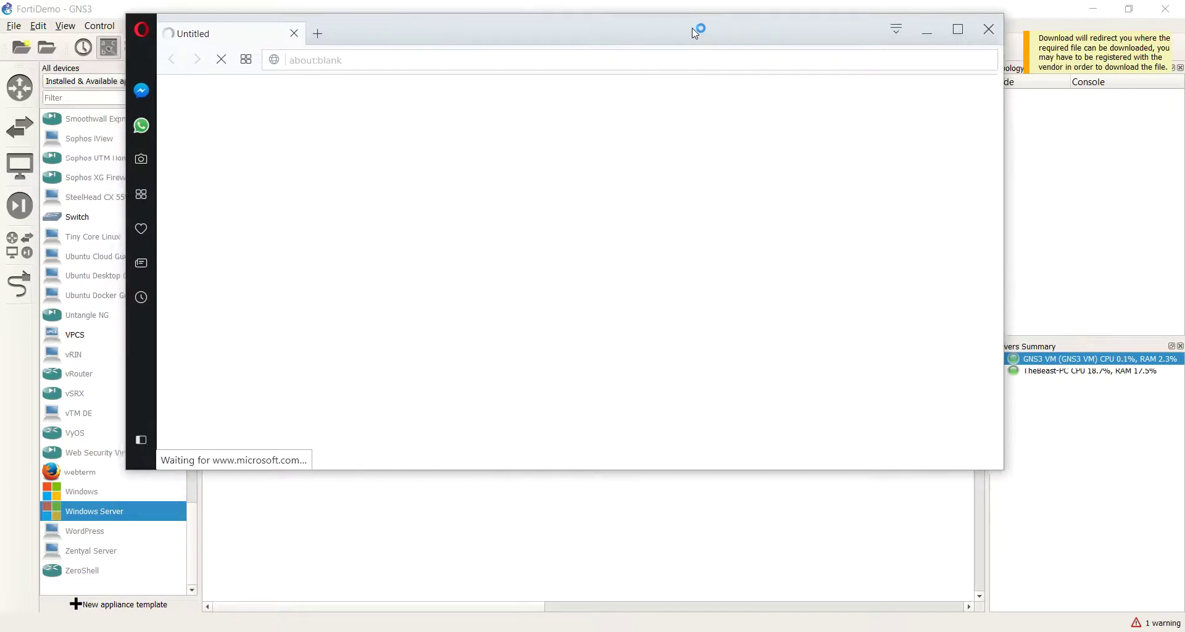
{"action": "left_click_drag", "start_coordinate": [696, 34], "coordinate": [683, 50]}
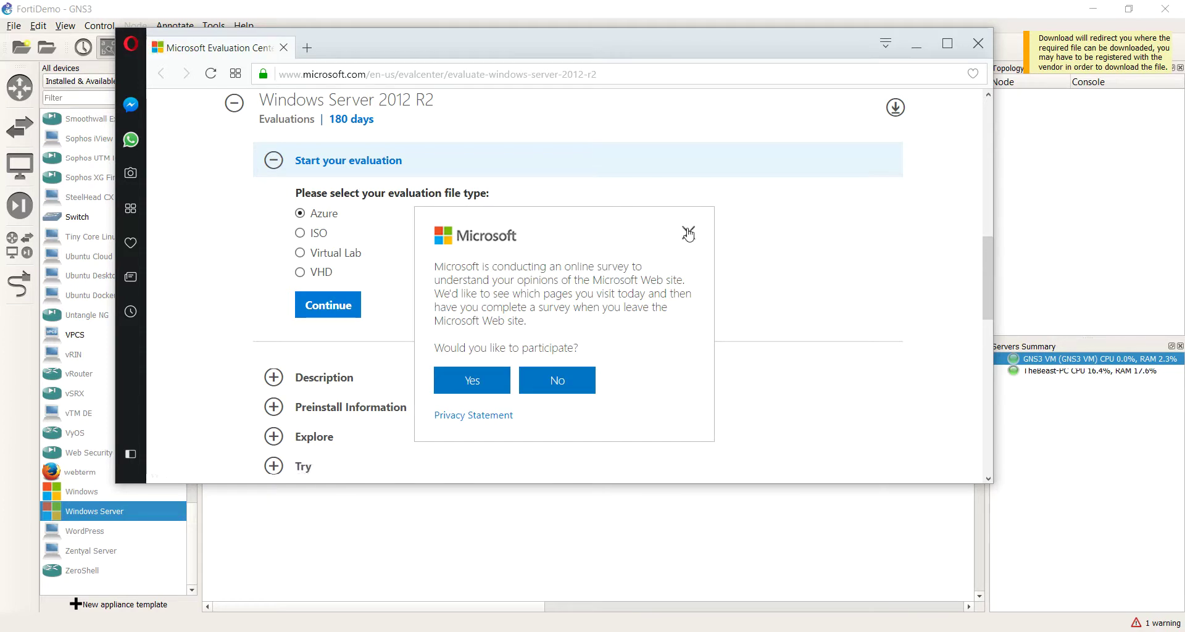
{"action": "left_click", "coordinate": [689, 234]}
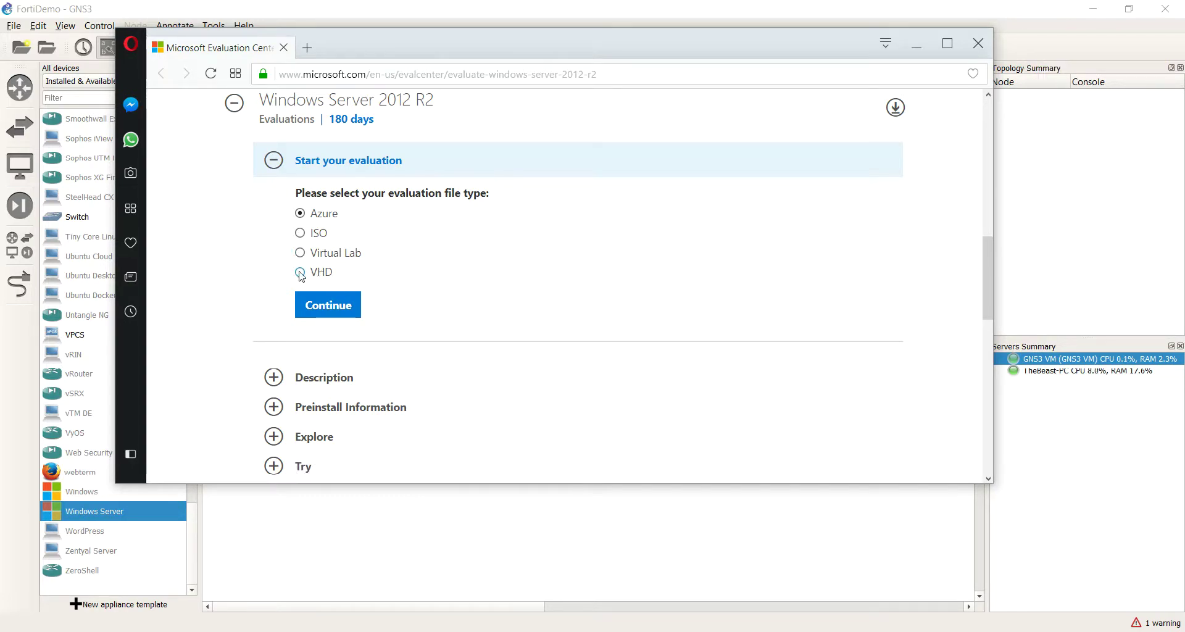
{"action": "left_click_drag", "start_coordinate": [380, 38], "coordinate": [469, 418]}
{"action": "left_click_drag", "start_coordinate": [552, 333], "coordinate": [626, 332]}
{"action": "left_click_drag", "start_coordinate": [588, 209], "coordinate": [666, 216]}
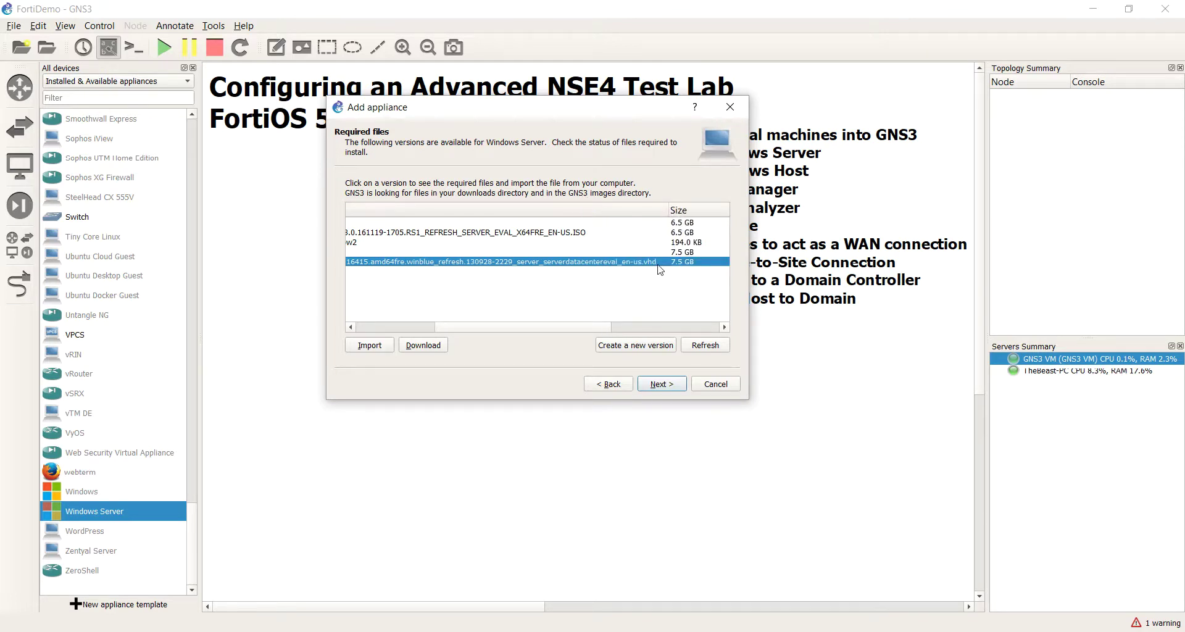
{"action": "left_click", "coordinate": [659, 328]}
{"action": "left_click_drag", "start_coordinate": [606, 328], "coordinate": [427, 328]}
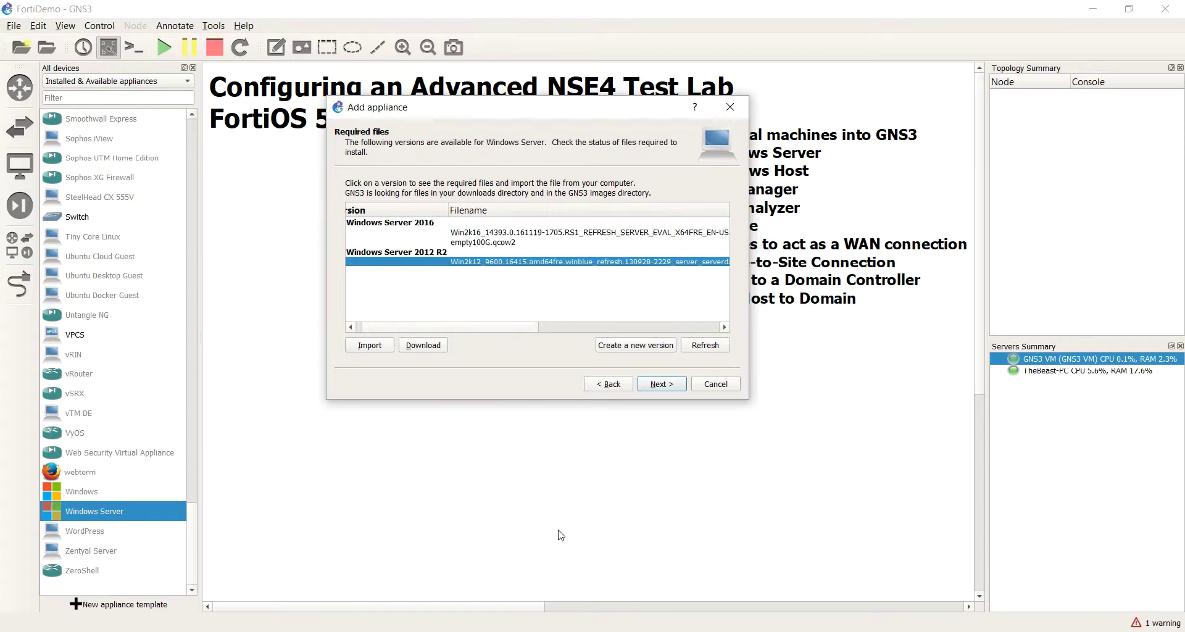
{"action": "key", "text": "alt+Tab"}
{"action": "left_click_drag", "start_coordinate": [589, 382], "coordinate": [421, 16]}
{"action": "left_click", "coordinate": [264, 253]}
{"action": "left_click", "coordinate": [271, 278]}
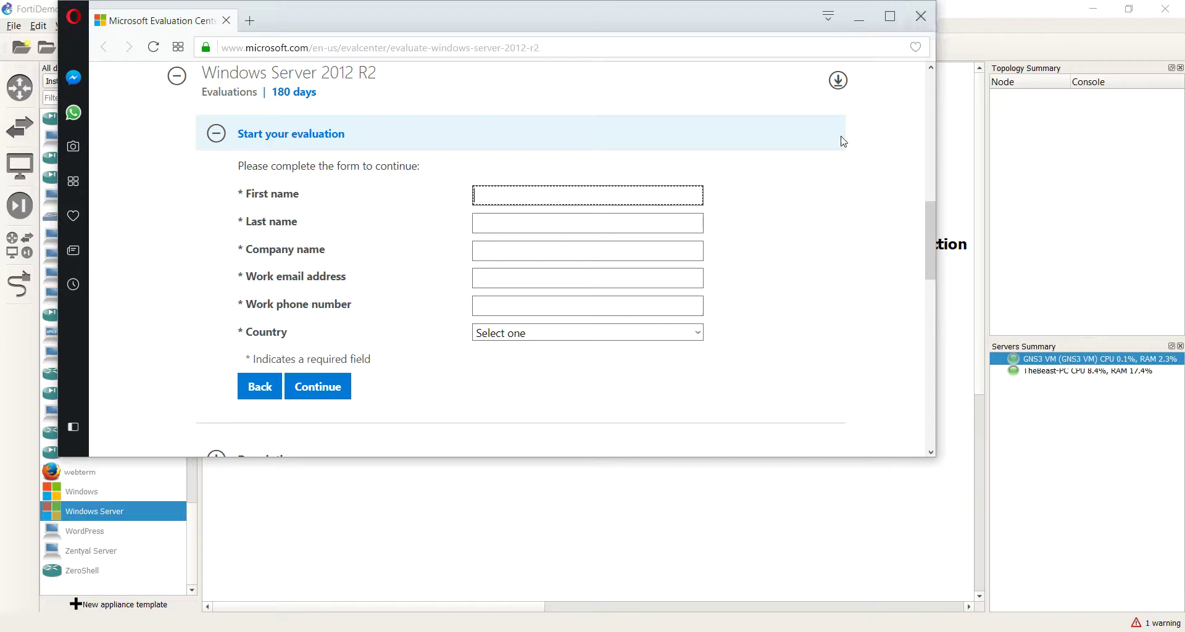
{"action": "left_click", "coordinate": [920, 19]}
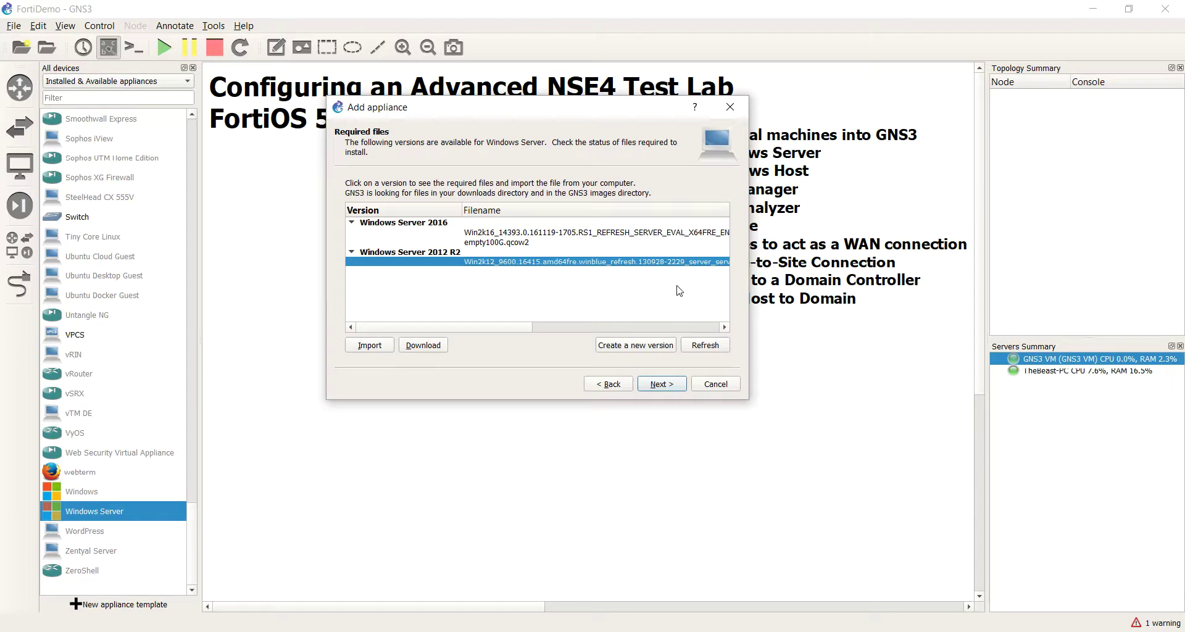
Step: Import the Win2k12 .vhd image from the Downloads folder
{"action": "left_click", "coordinate": [369, 346]}
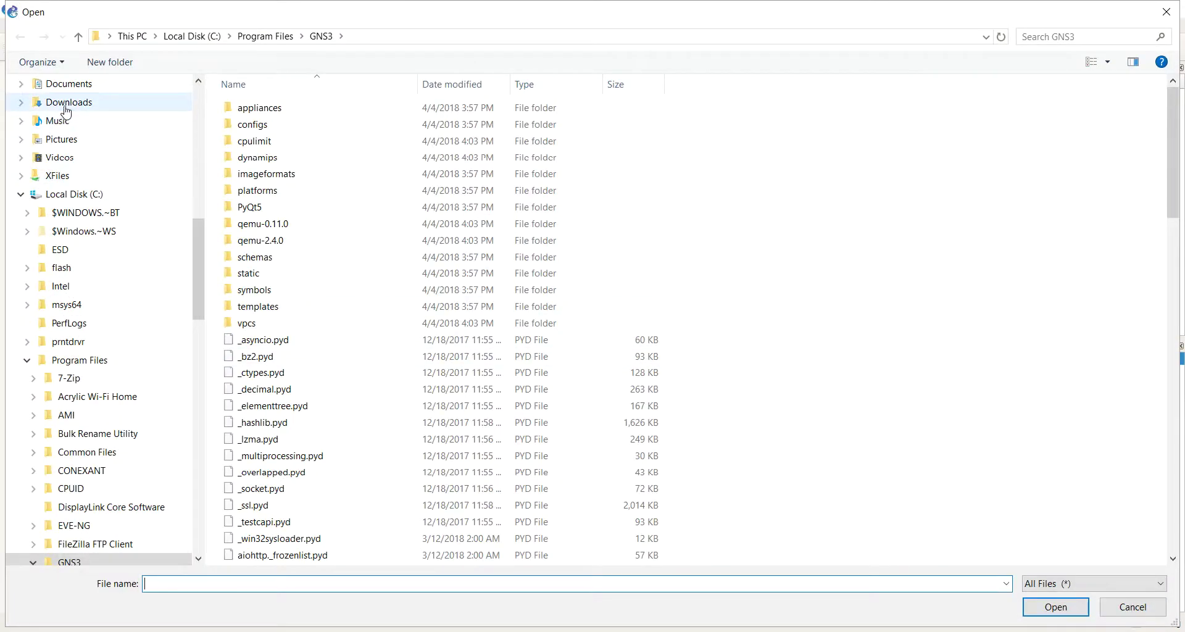
{"action": "left_click", "coordinate": [66, 105]}
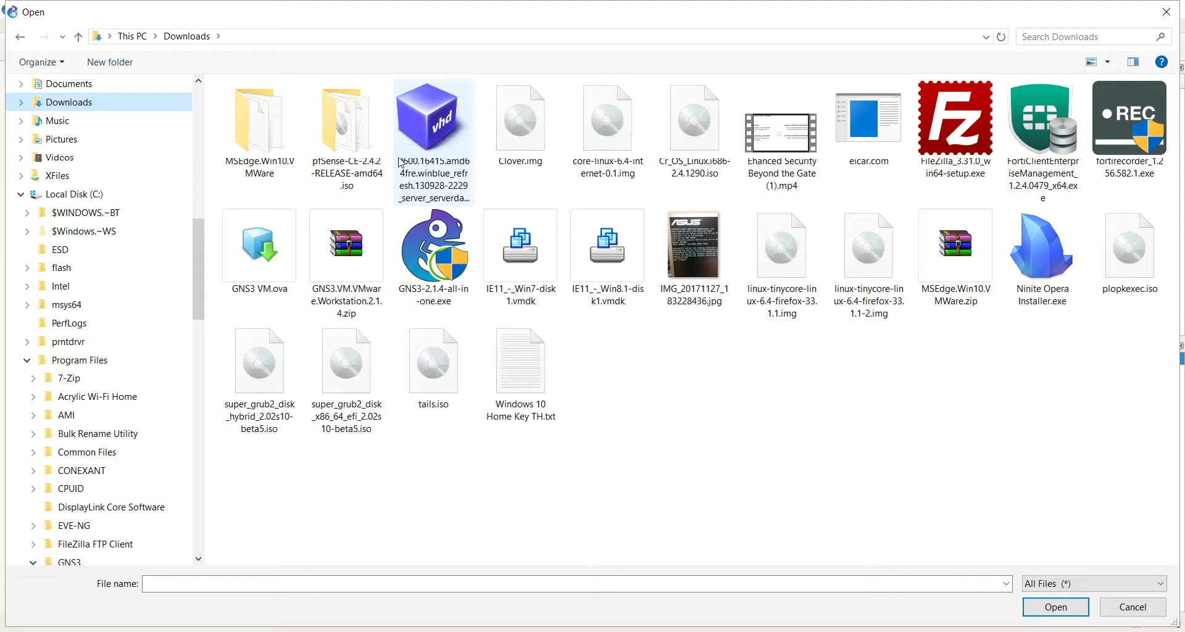
{"action": "left_click", "coordinate": [430, 146]}
{"action": "double_click", "coordinate": [430, 146]}
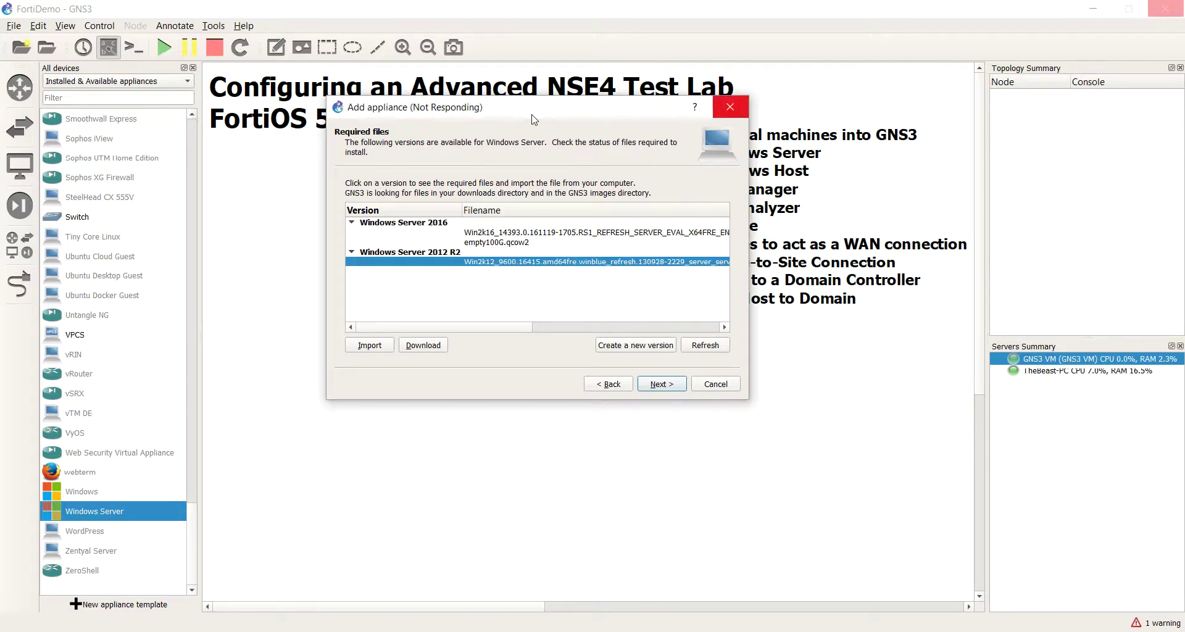
Step: Wait for the 7.5 GB Windows Server 2012 R2 image upload to complete
{"action": "mouse_move", "coordinate": [534, 118]}
{"action": "left_mouse_down"}
{"action": "mouse_move", "coordinate": [543, 154]}
{"action": "mouse_move", "coordinate": [520, 132]}
{"action": "left_mouse_up"}
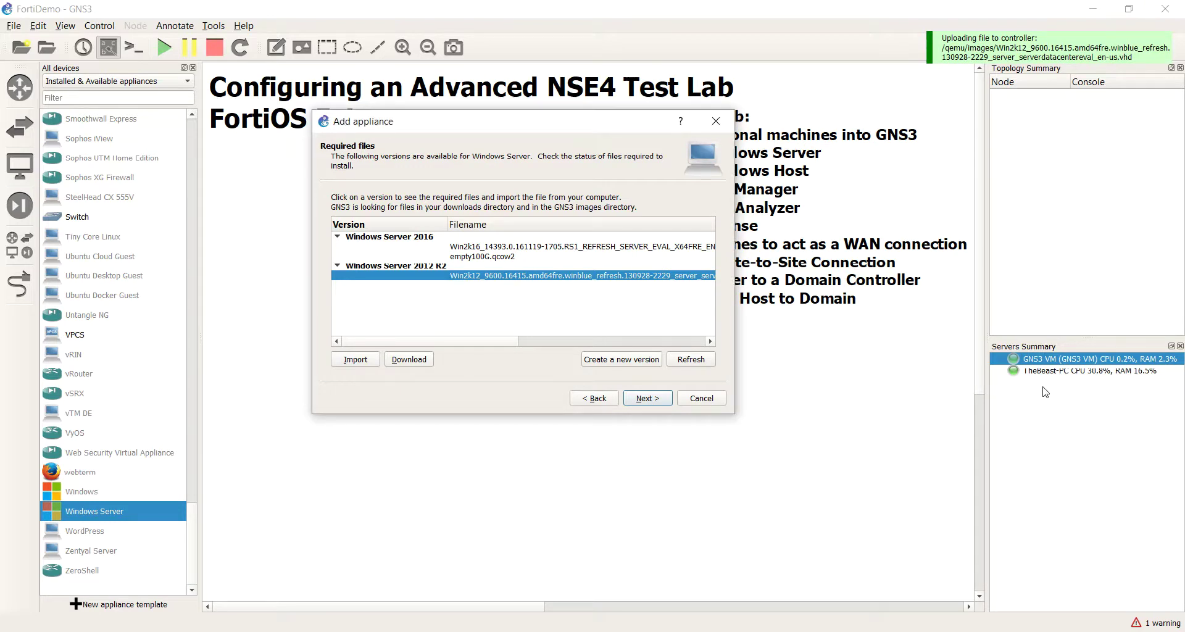
{"action": "left_click_drag", "start_coordinate": [608, 285], "coordinate": [577, 273]}
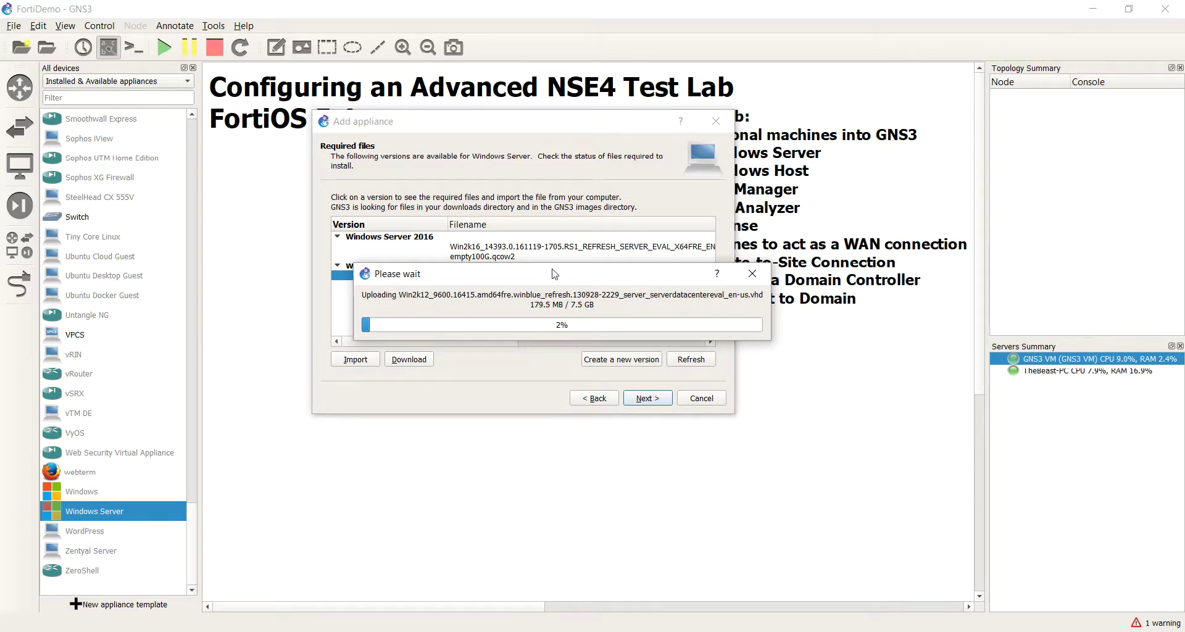
{"action": "left_click_drag", "start_coordinate": [554, 275], "coordinate": [537, 258]}
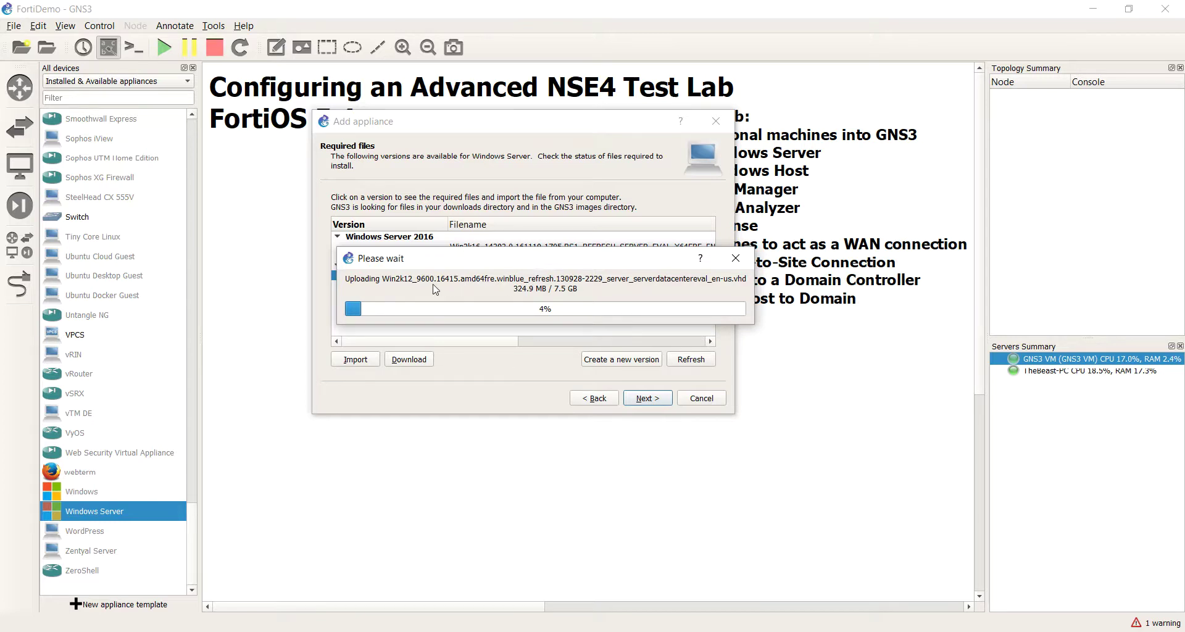
{"action": "left_click_drag", "start_coordinate": [571, 267], "coordinate": [550, 312]}
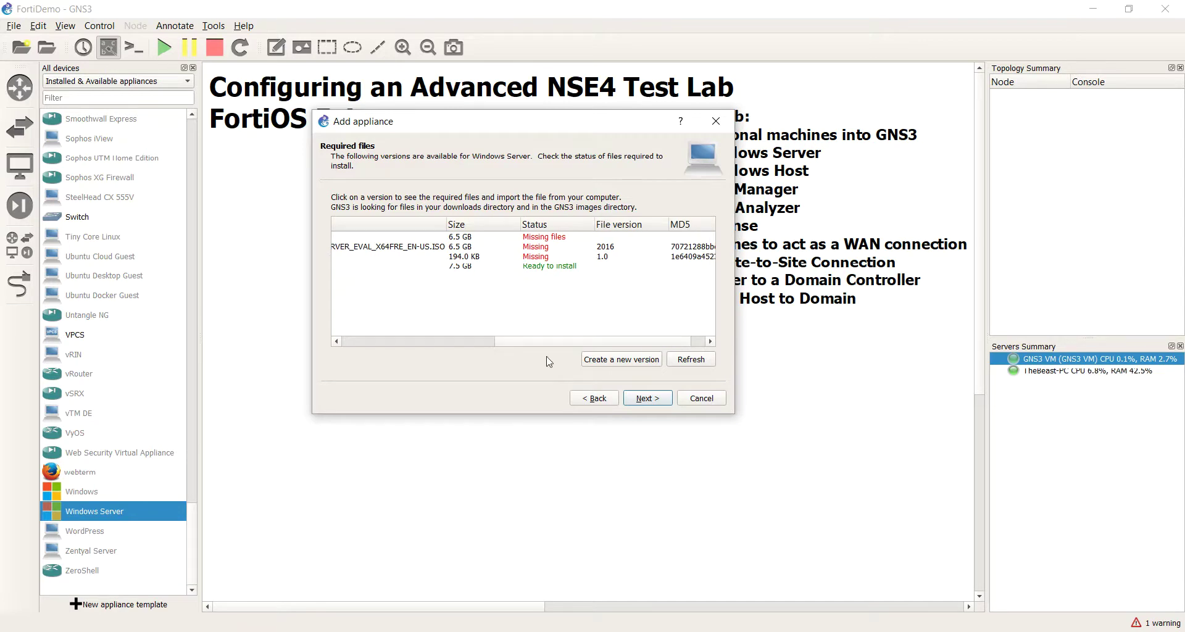
Step: Select the ready Windows Server 2012 R2 version and confirm installing it
{"action": "left_click_drag", "start_coordinate": [534, 341], "coordinate": [579, 353]}
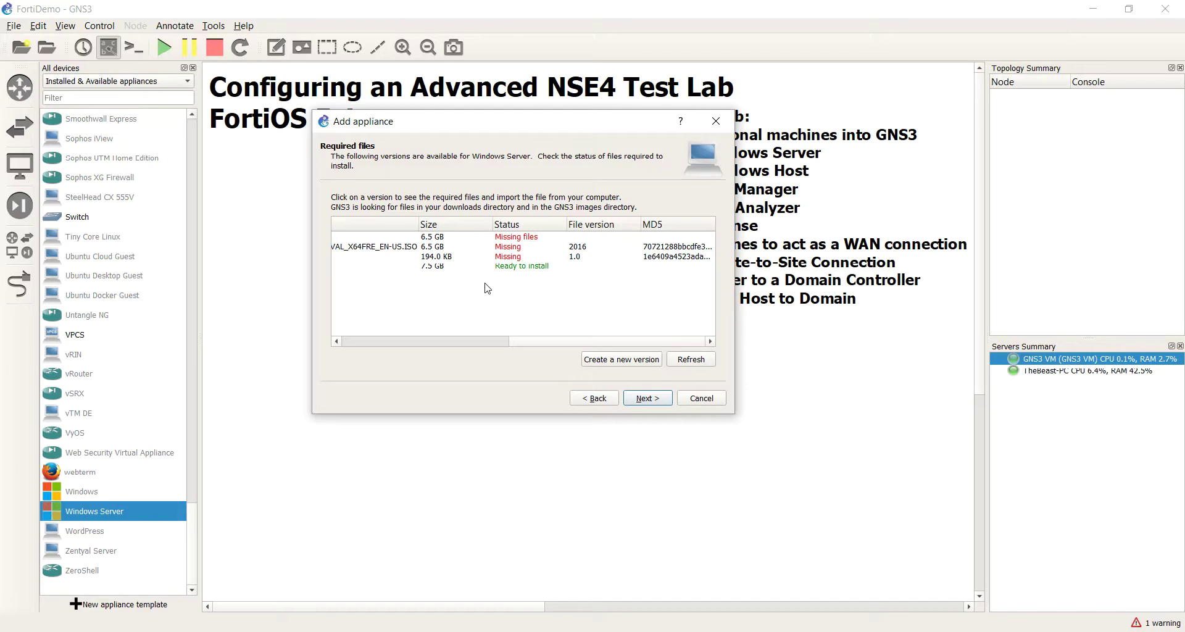
{"action": "left_click", "coordinate": [511, 267]}
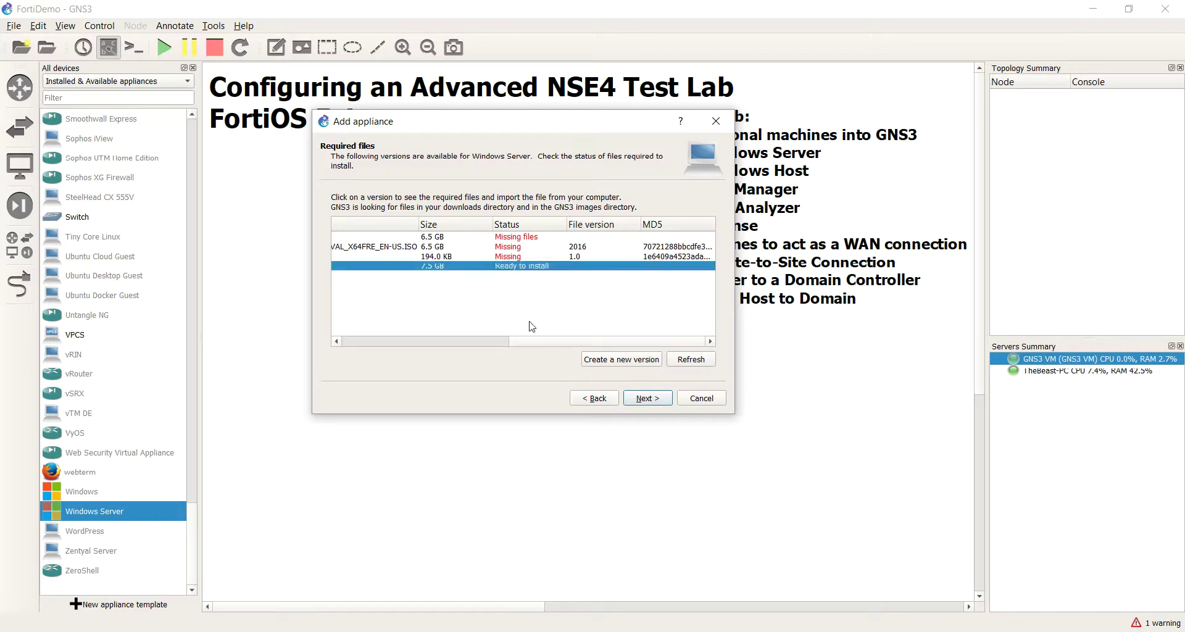
{"action": "left_click", "coordinate": [656, 403]}
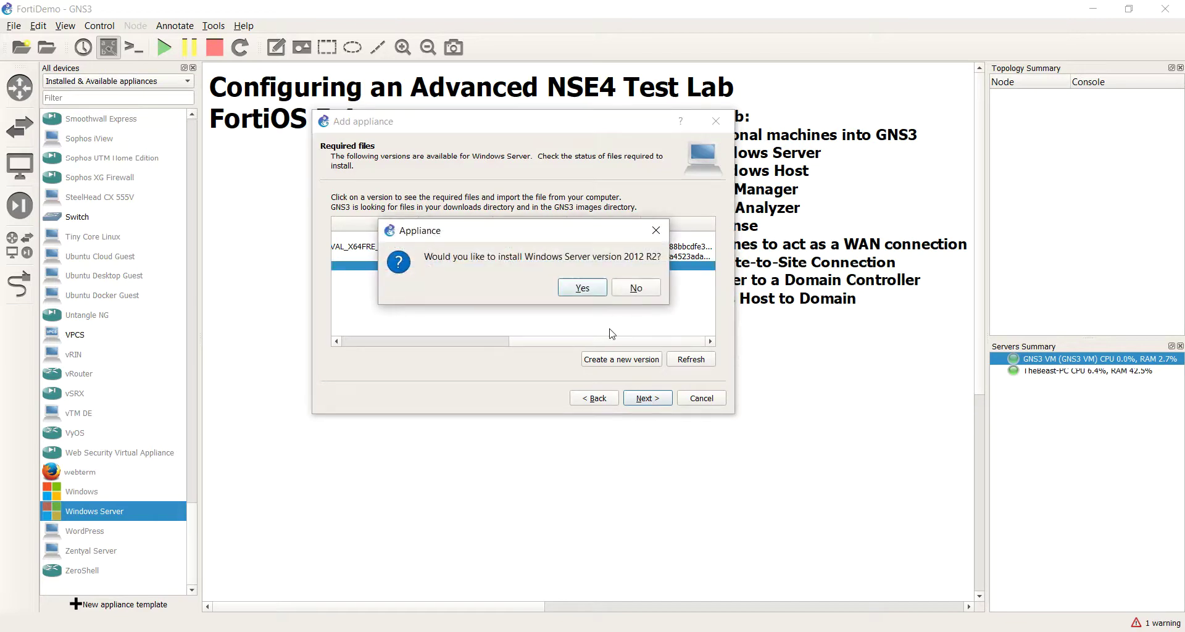
{"action": "left_click", "coordinate": [571, 290]}
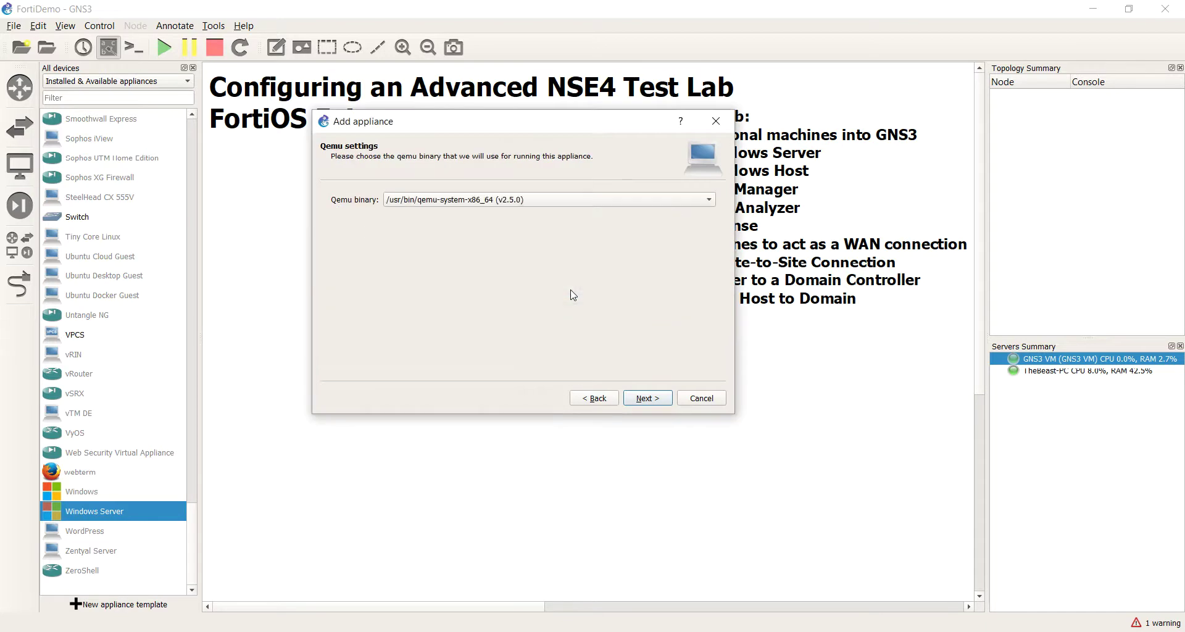
Step: Accept the Qemu binary, finish the wizard, and select the new appliance in the device list
{"action": "left_click", "coordinate": [642, 403]}
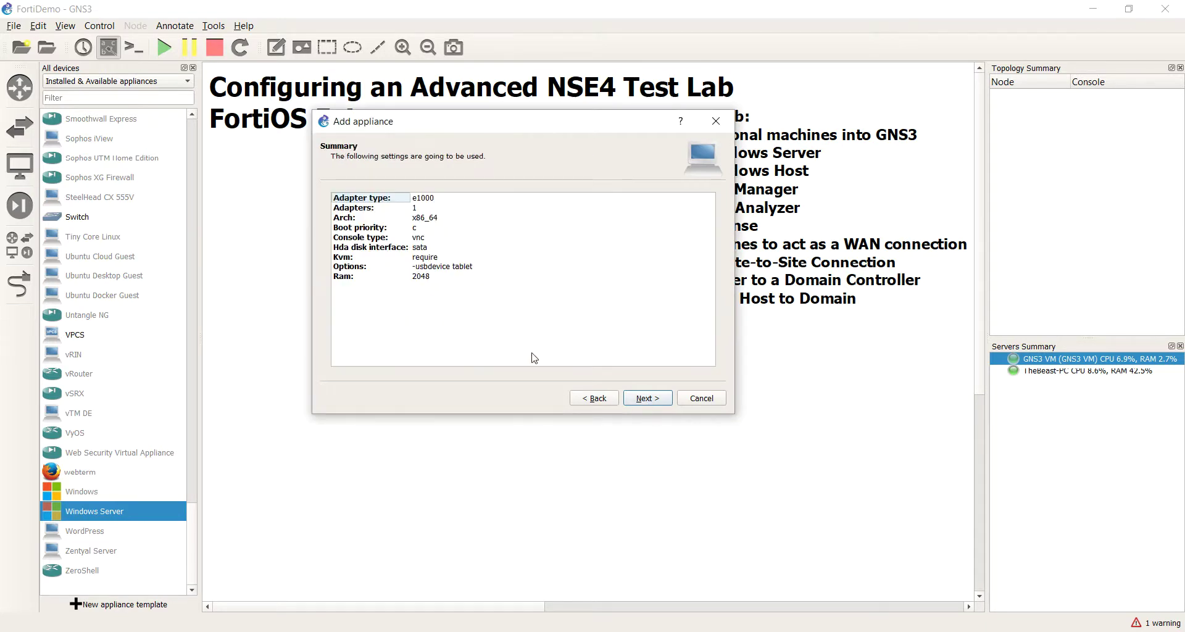
{"action": "left_click", "coordinate": [639, 402]}
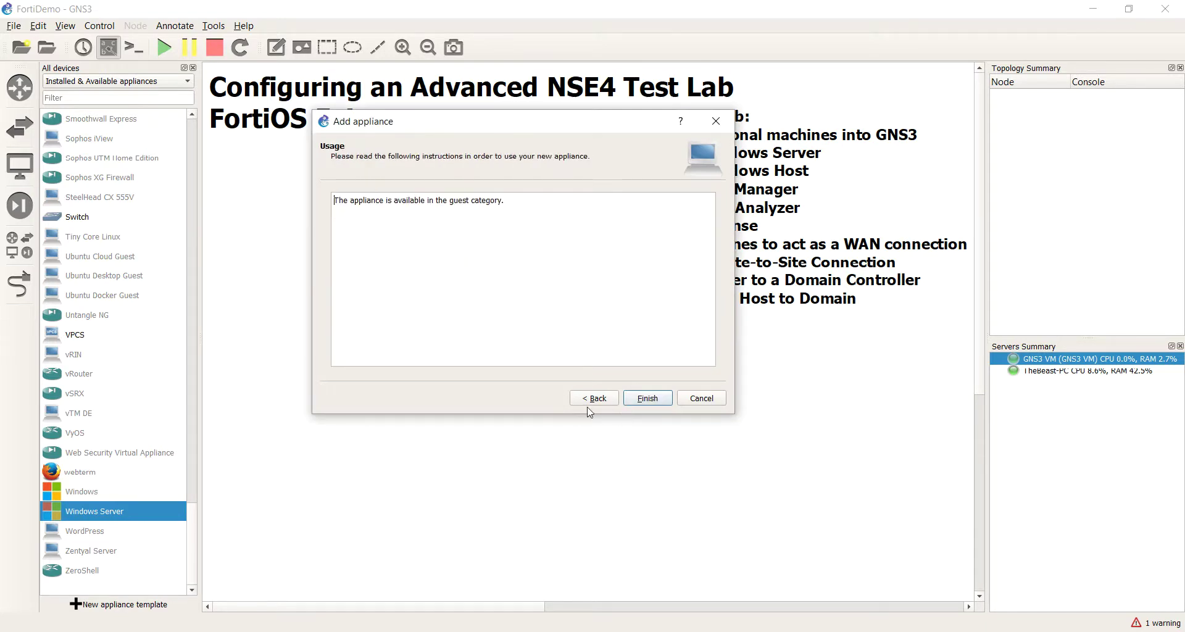
{"action": "left_click", "coordinate": [645, 398]}
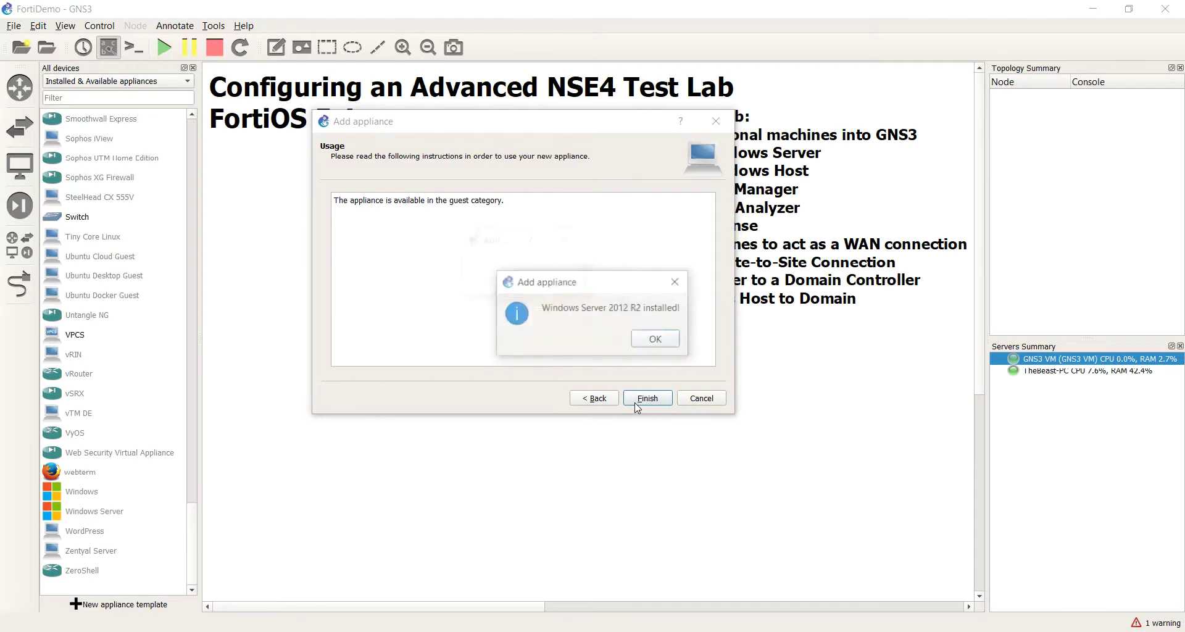
{"action": "left_click", "coordinate": [642, 346]}
{"action": "left_click", "coordinate": [113, 535]}
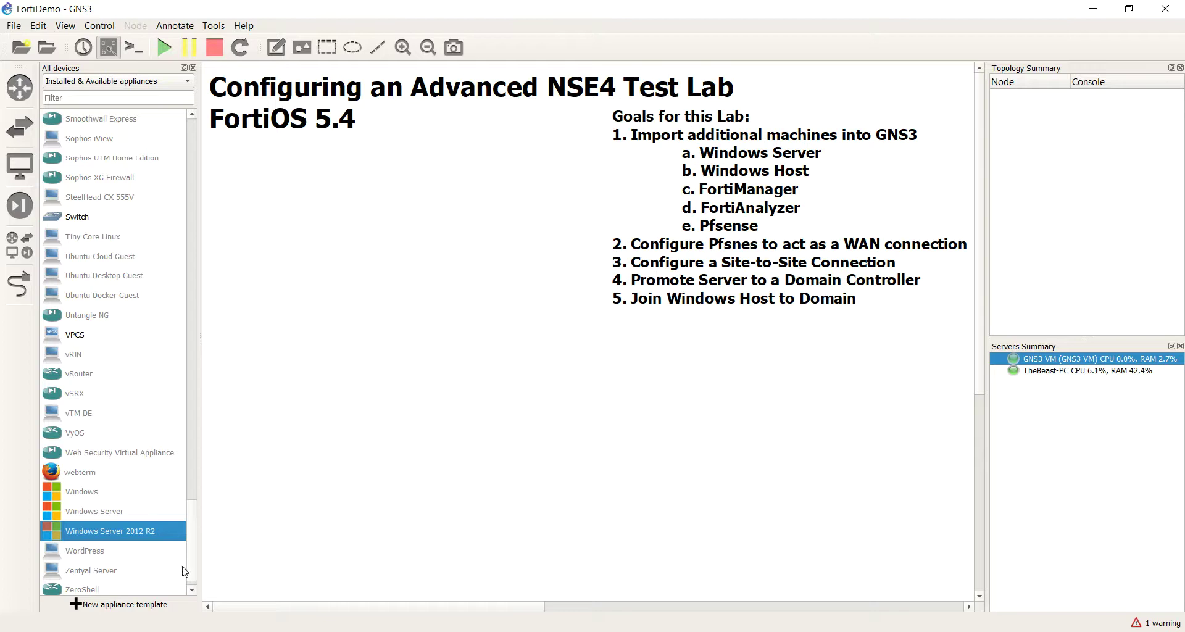
Step: Place a WindowsServer2012R2-1 node, start it, and open its VNC console
{"action": "left_click_drag", "start_coordinate": [123, 528], "coordinate": [353, 312]}
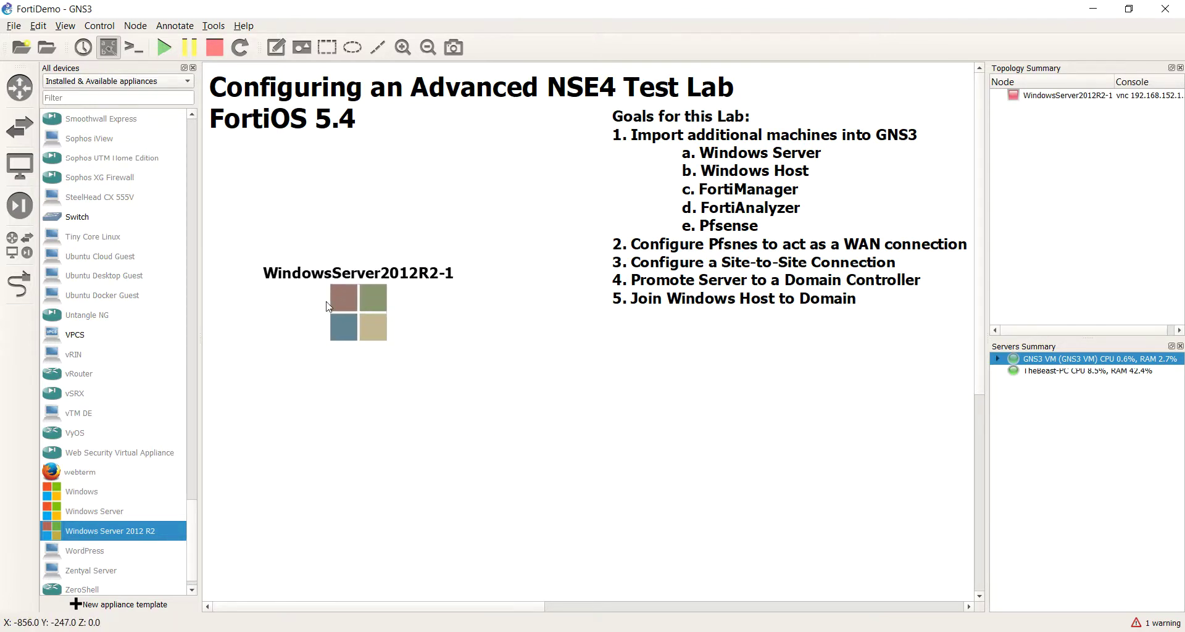
{"action": "right_click", "coordinate": [357, 307]}
{"action": "left_click", "coordinate": [370, 453]}
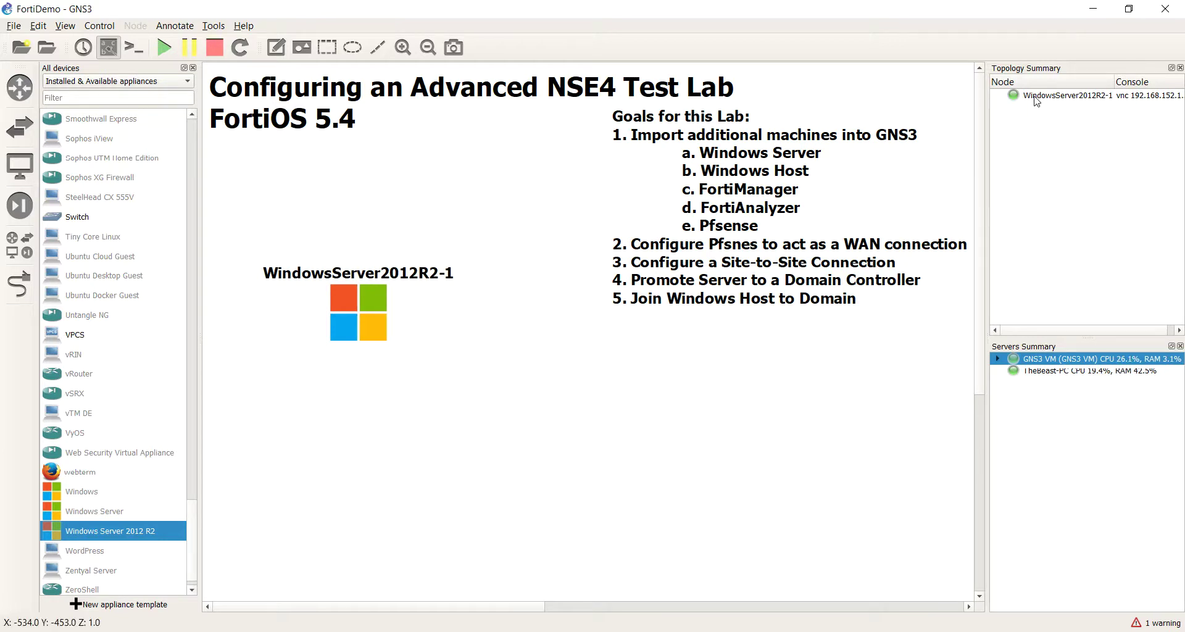
{"action": "double_click", "coordinate": [354, 331]}
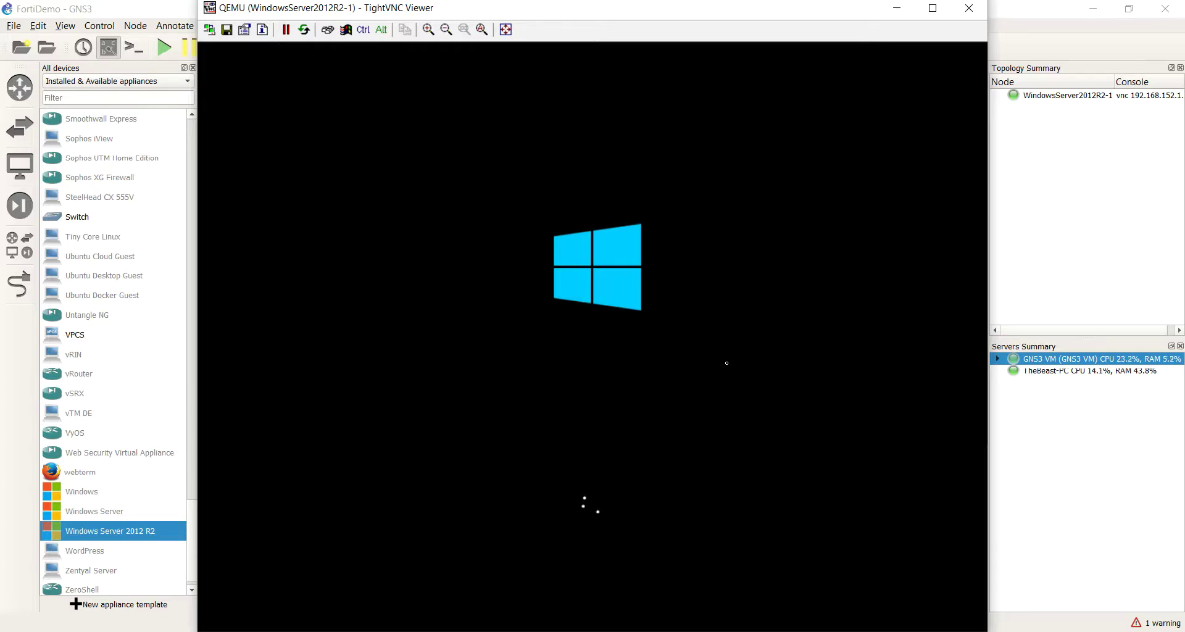
Step: Reposition the TightVNC console while Windows boots to the region and language Settings page
{"action": "left_click_drag", "start_coordinate": [566, 12], "coordinate": [526, 29]}
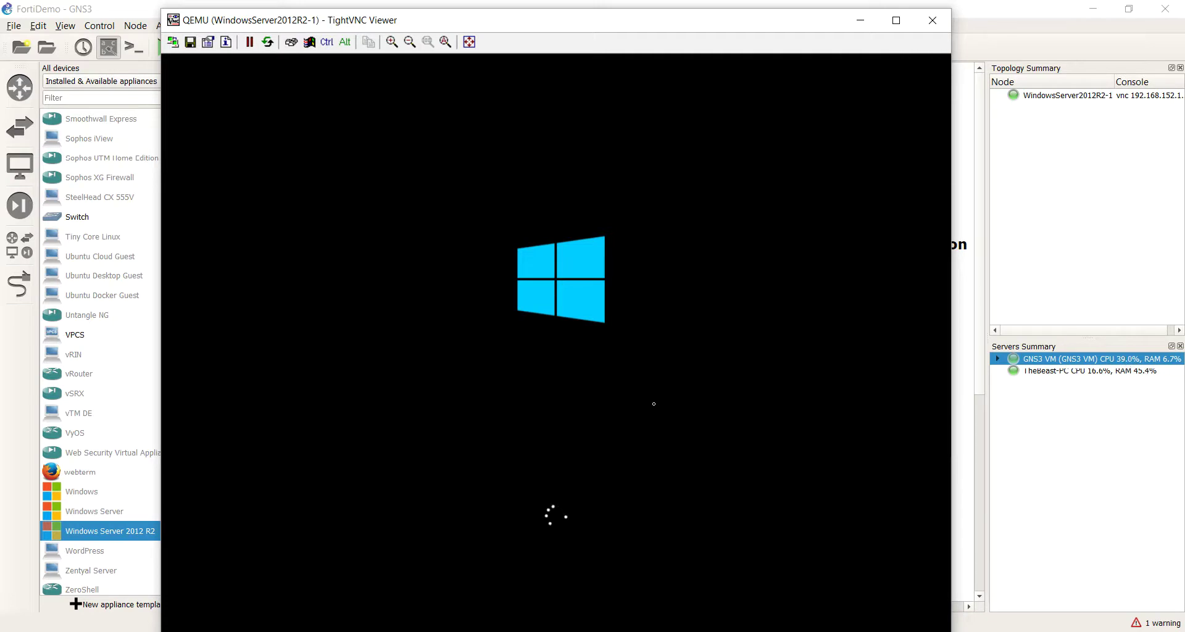
{"action": "left_click_drag", "start_coordinate": [578, 20], "coordinate": [625, 13]}
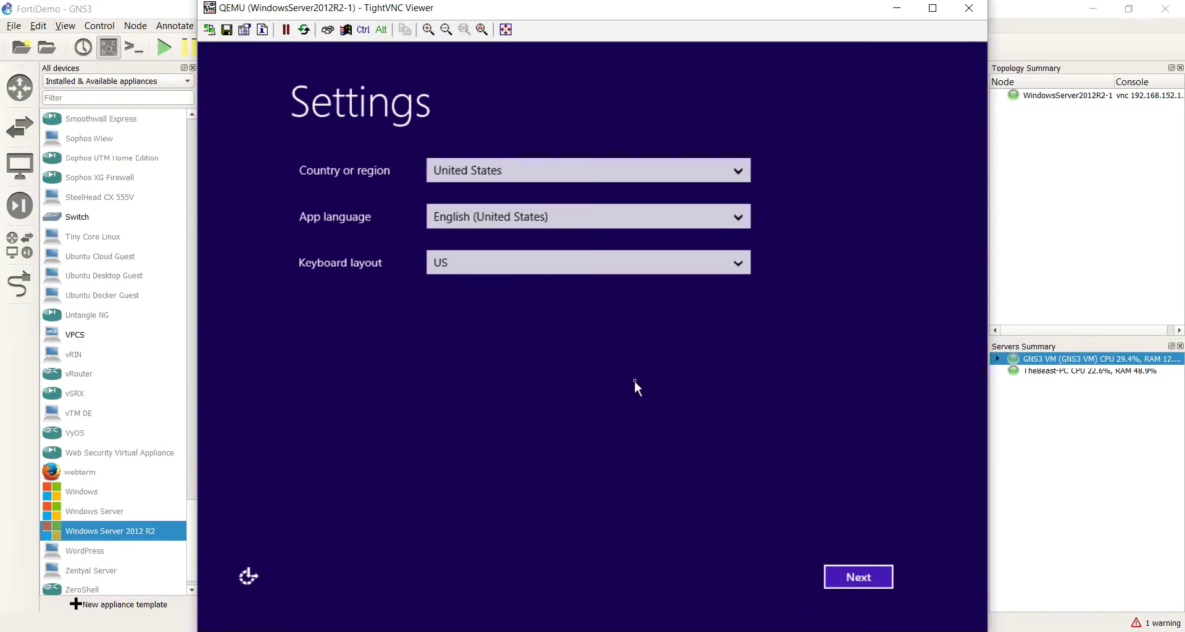
Step: Keep the default region settings, accept the license, and set and confirm the Administrator password
{"action": "left_click", "coordinate": [864, 576]}
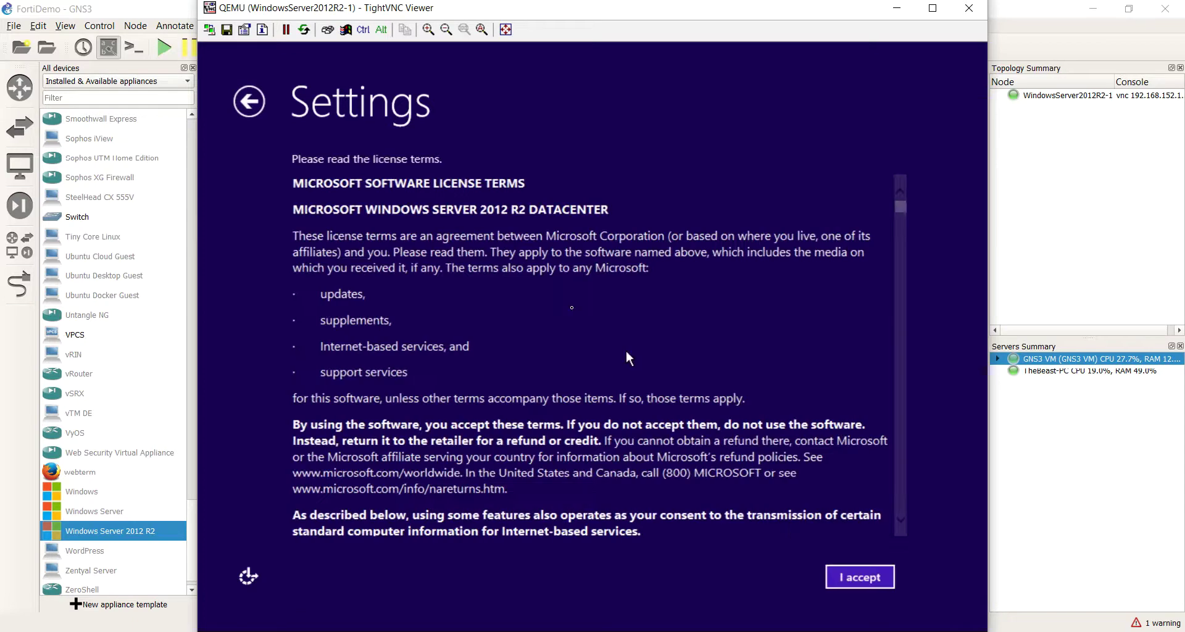
{"action": "left_click", "coordinate": [857, 576]}
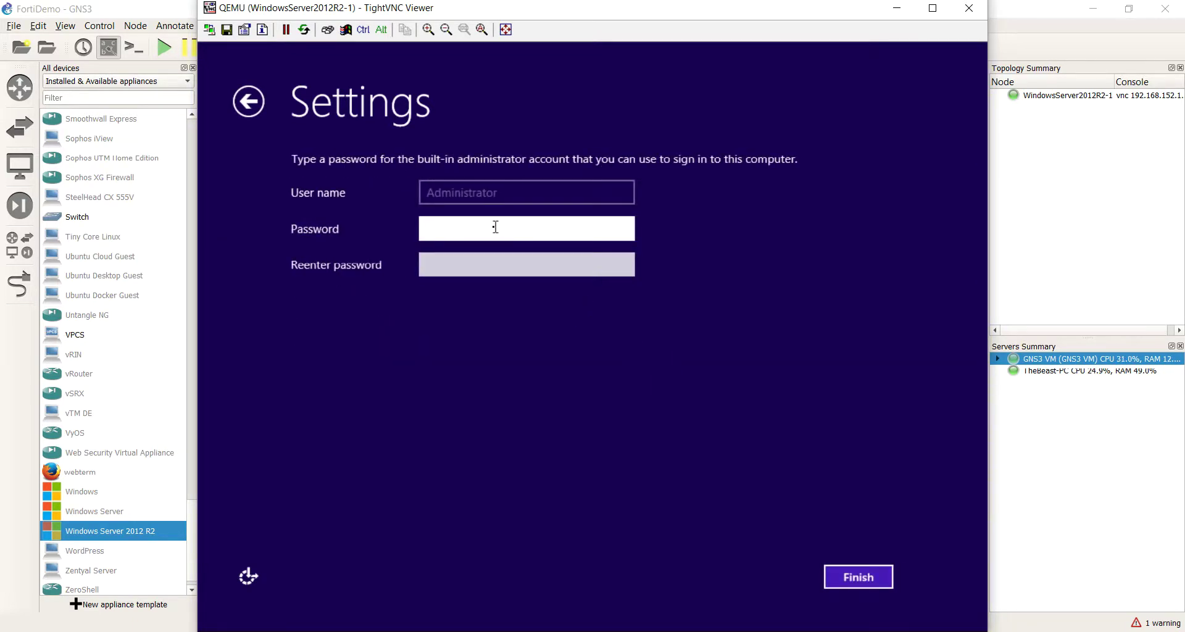
{"action": "type", "text": "********"}
{"action": "key", "text": "Tab"}
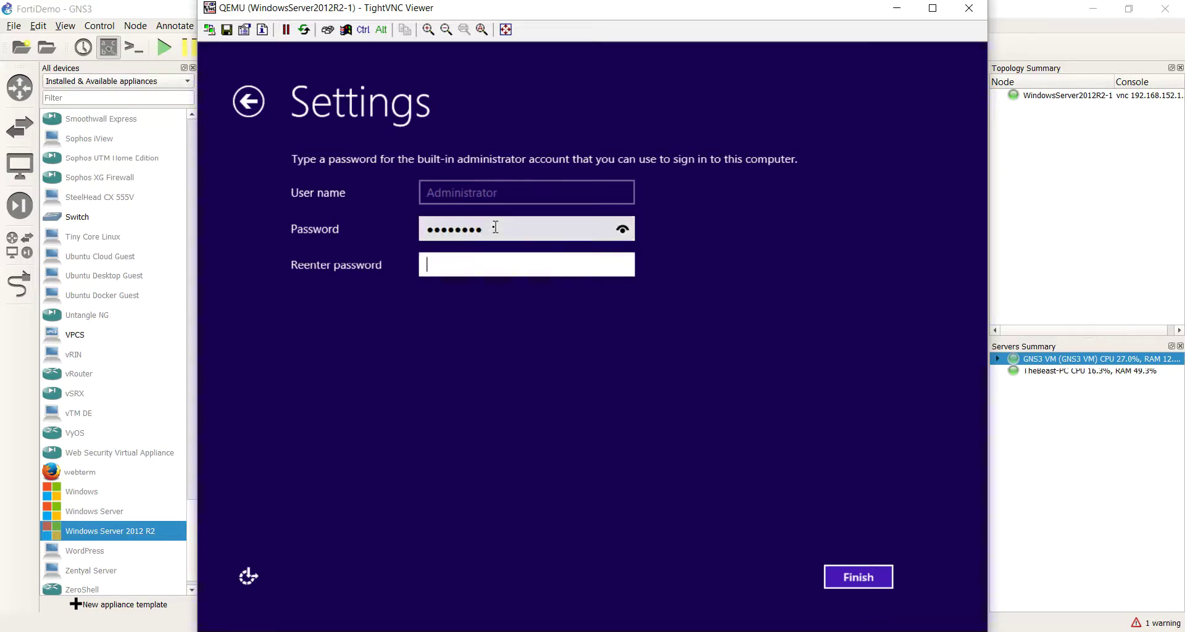
{"action": "type", "text": "********"}
{"action": "key", "text": "Return"}
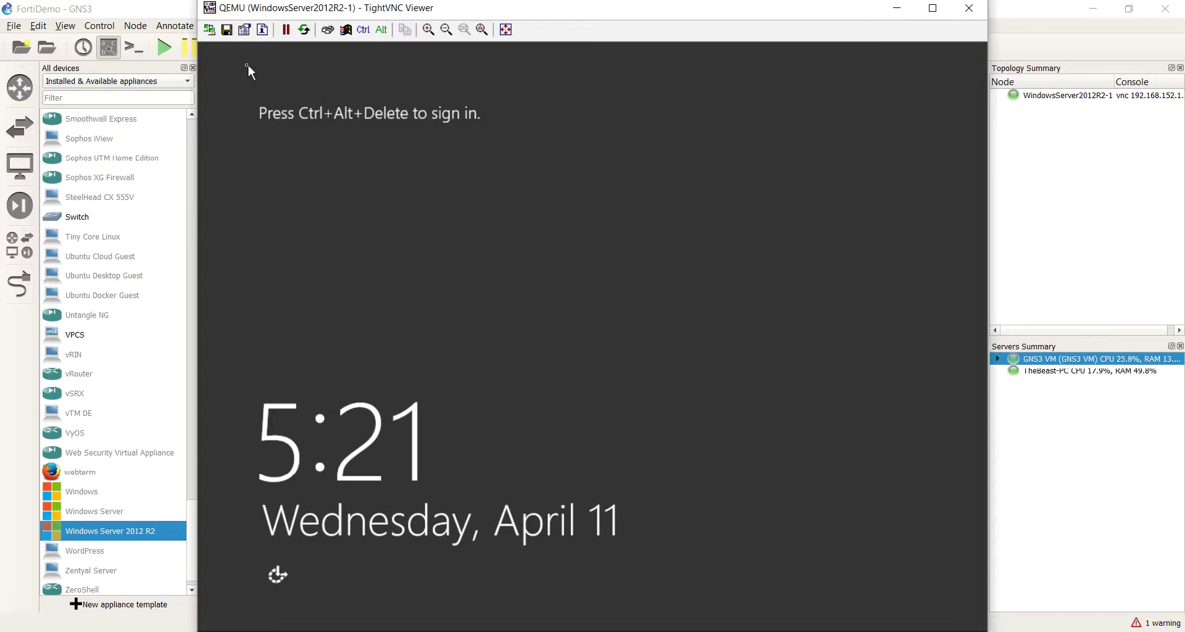
Step: Send Ctrl+Alt+Del and sign in as Administrator with the account password
{"action": "left_click", "coordinate": [333, 31]}
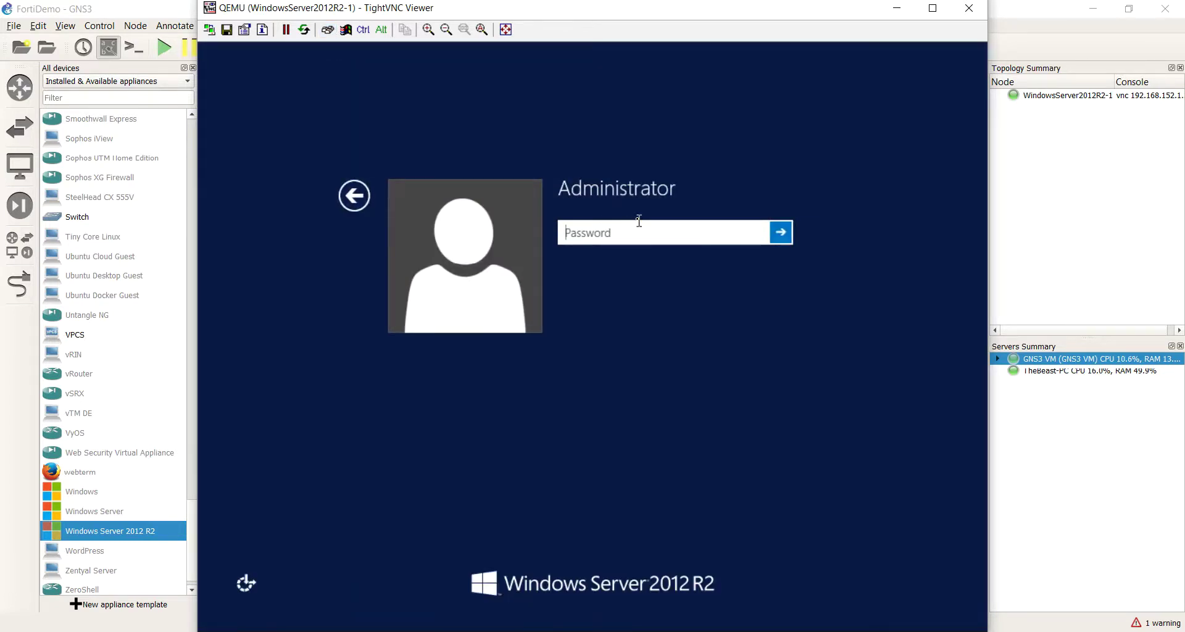
{"action": "type", "text": "P@ssw0rd"}
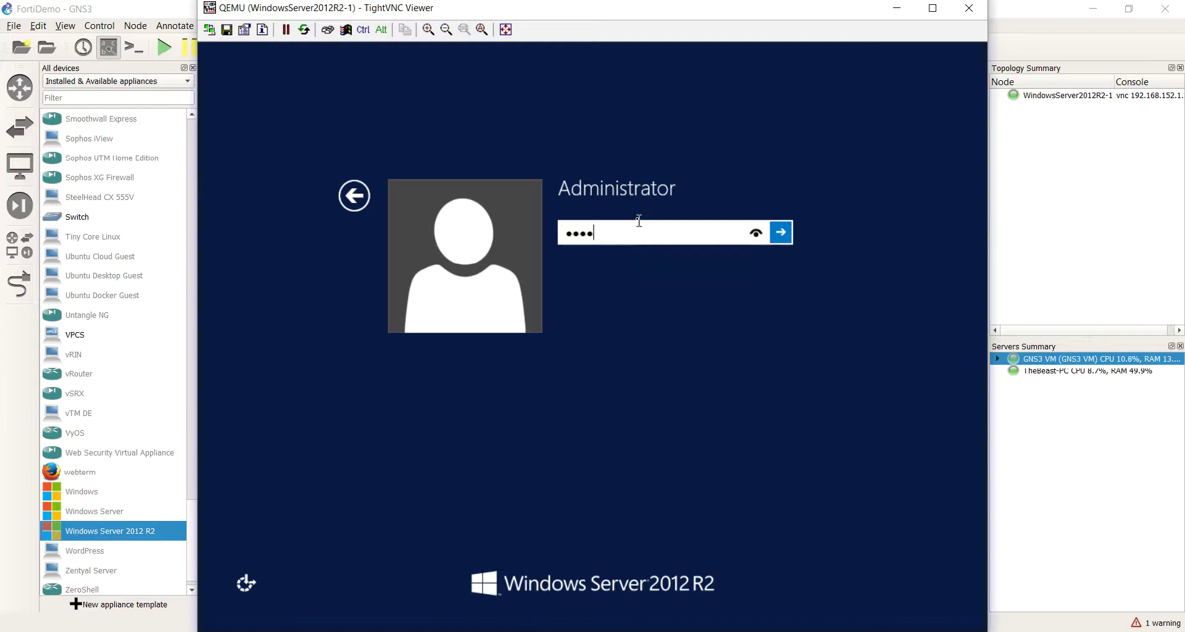
{"action": "key", "text": "Return"}
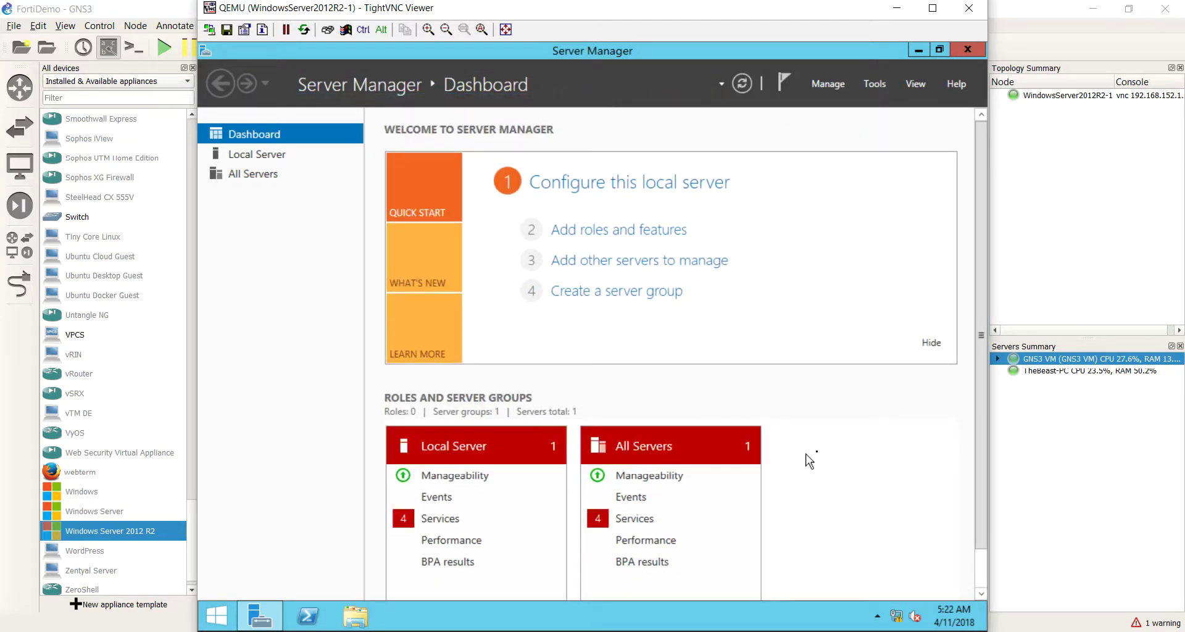
Step: Close Server Manager in the Windows Server VNC session
{"action": "left_click_drag", "start_coordinate": [980, 358], "coordinate": [980, 321]}
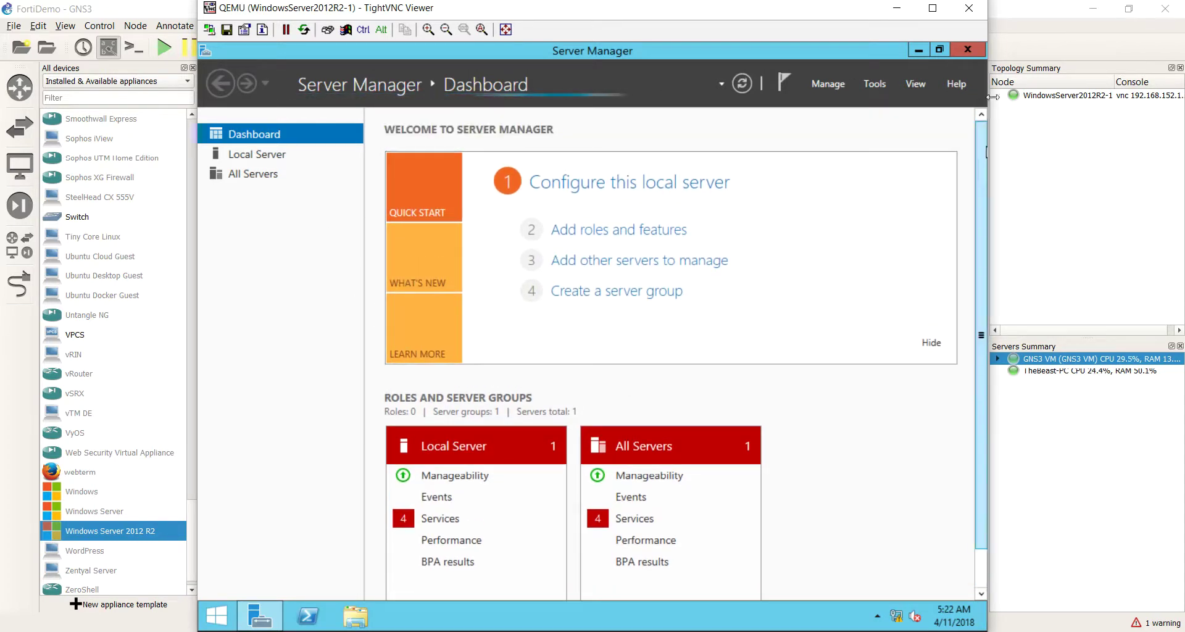
{"action": "left_click", "coordinate": [960, 51]}
{"action": "left_click_drag", "start_coordinate": [475, 273], "coordinate": [923, 520]}
{"action": "left_click_drag", "start_coordinate": [509, 381], "coordinate": [947, 524]}
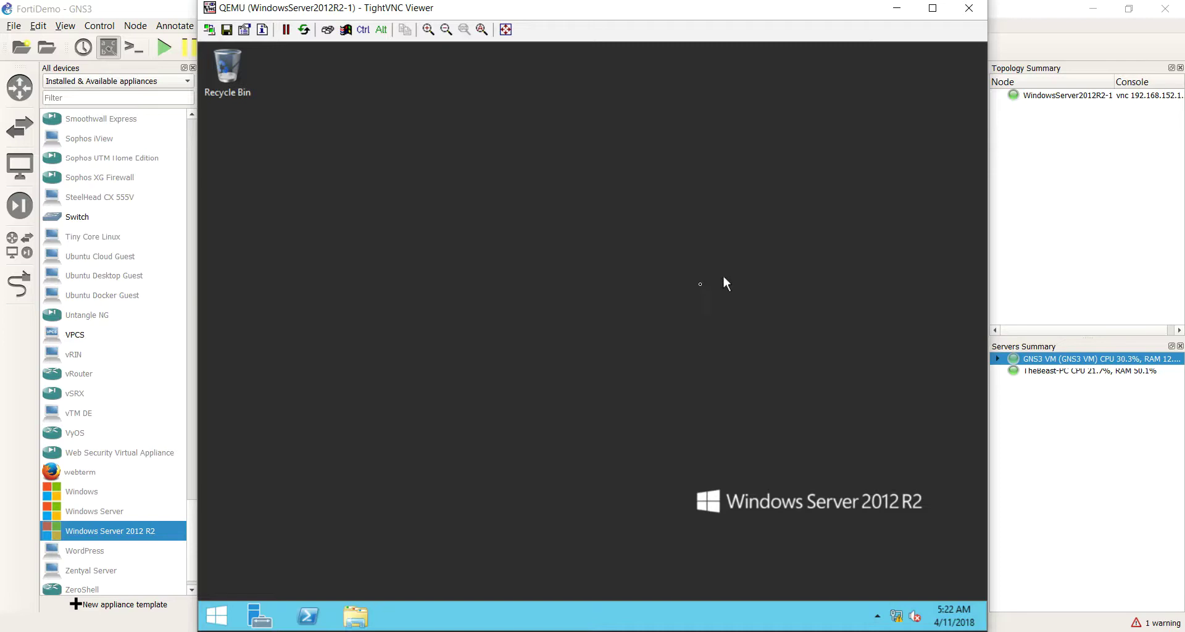
Step: Shut down the Windows server from the Start menu, then move the viewer aside to uncover the GNS3 canvas
{"action": "right_click", "coordinate": [216, 615]}
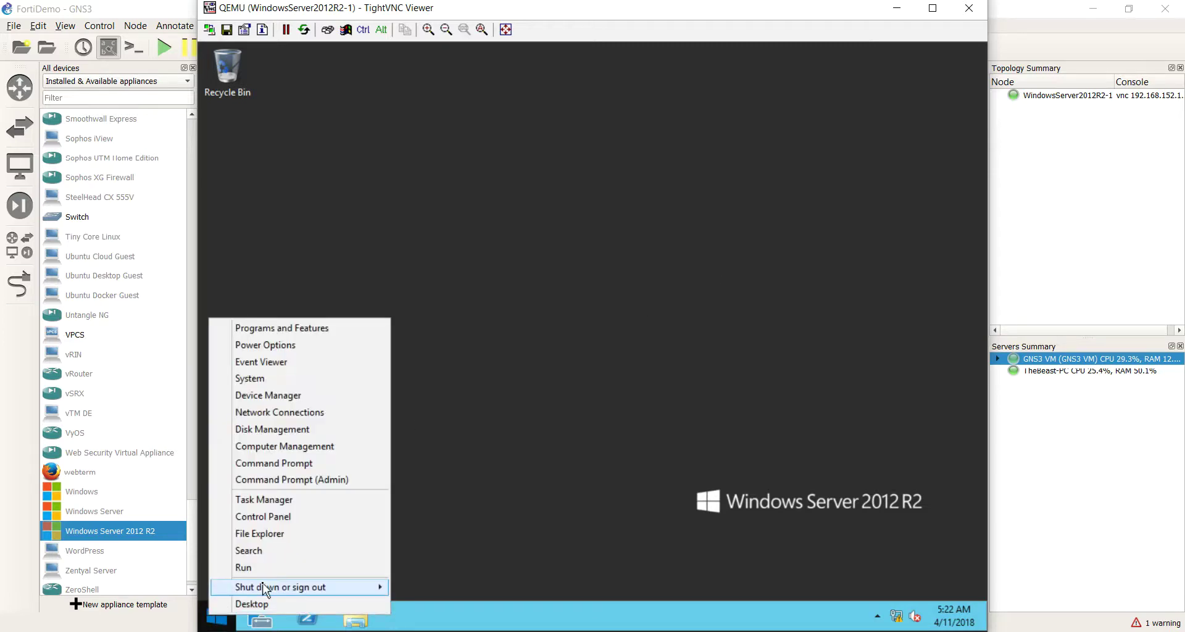
{"action": "mouse_move", "coordinate": [368, 596]}
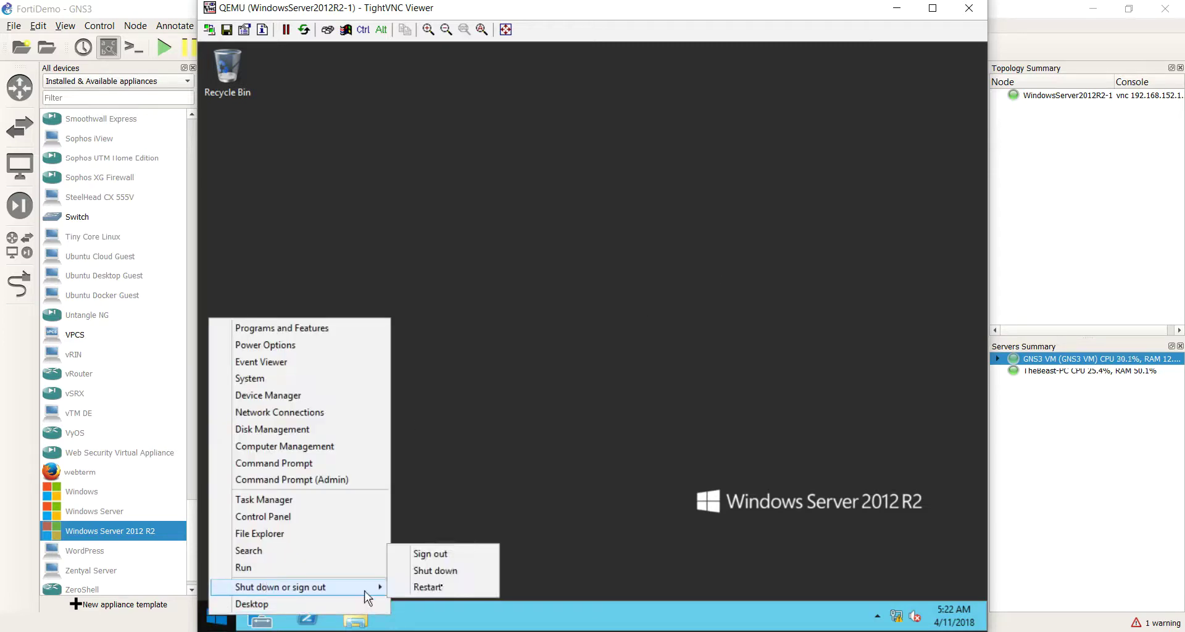
{"action": "left_click", "coordinate": [483, 572]}
{"action": "left_click", "coordinate": [463, 583]}
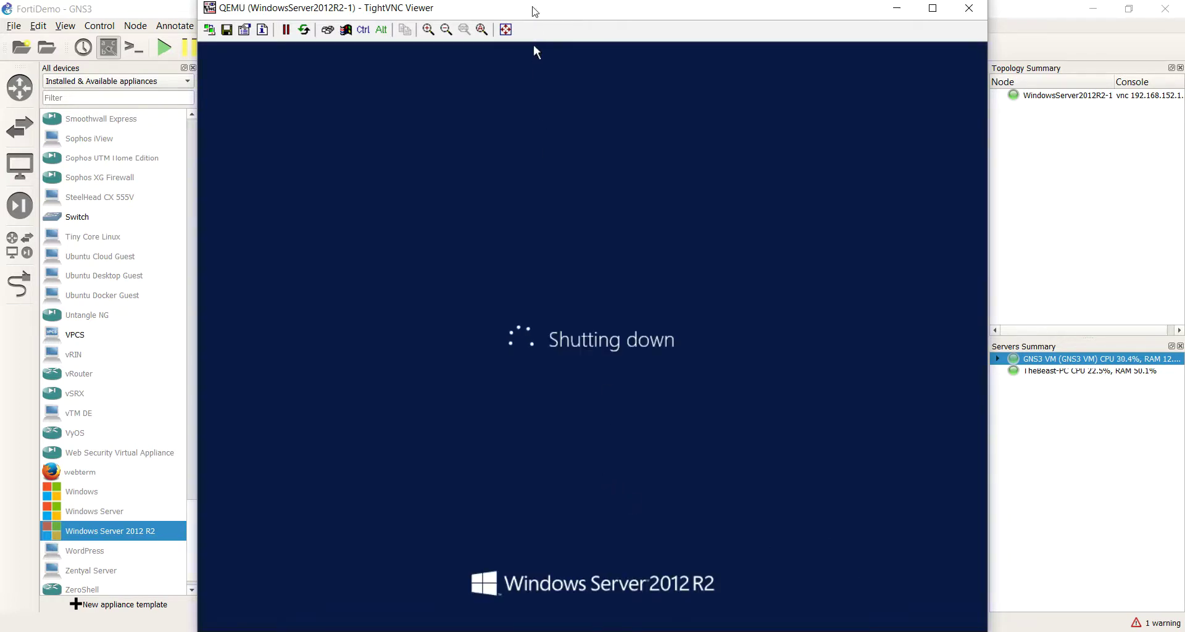
{"action": "left_click_drag", "start_coordinate": [536, 7], "coordinate": [665, 233]}
{"action": "left_click_drag", "start_coordinate": [664, 276], "coordinate": [561, 37]}
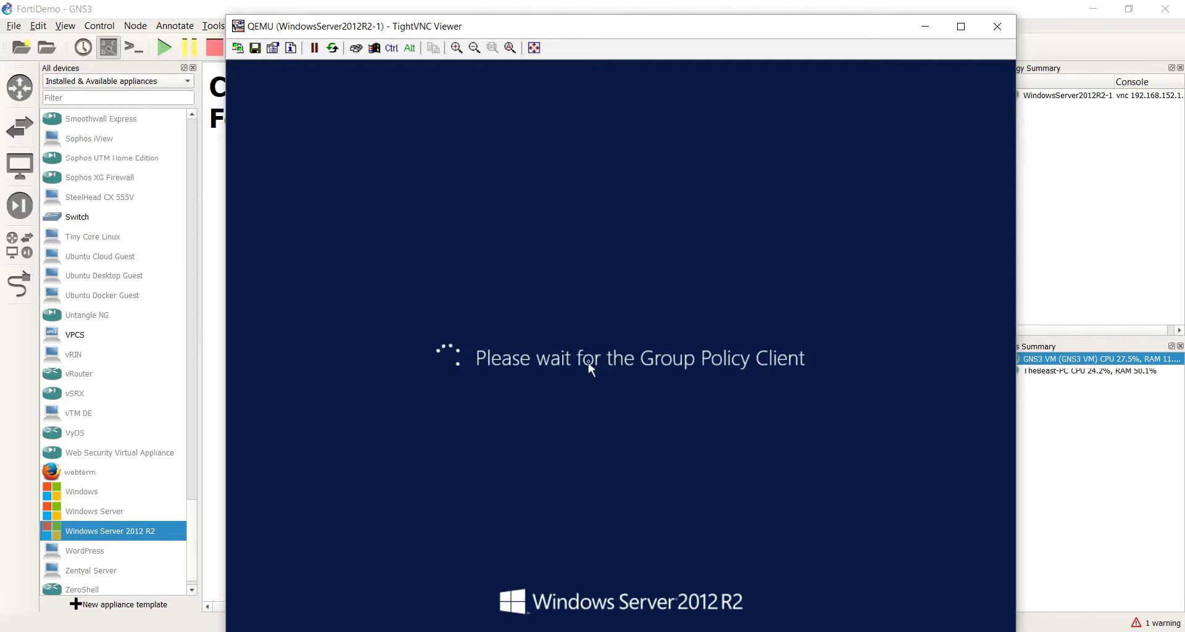
{"action": "left_click_drag", "start_coordinate": [442, 25], "coordinate": [581, 64]}
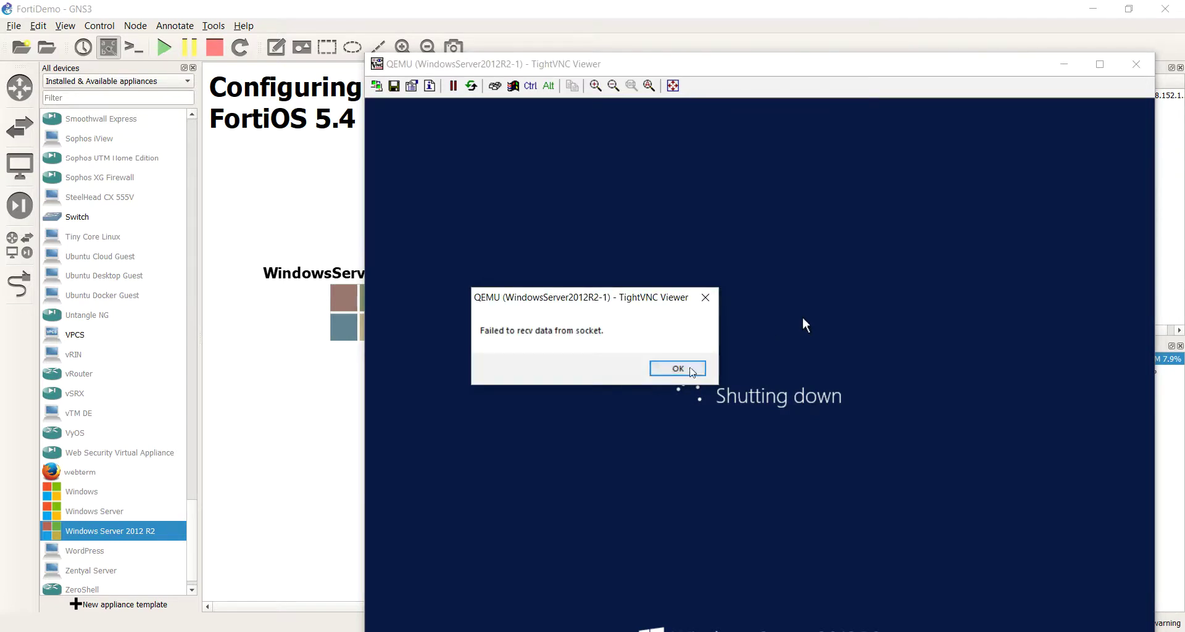
Step: Dismiss the 'Failed to recv data from socket' error
{"action": "key", "text": "Return"}
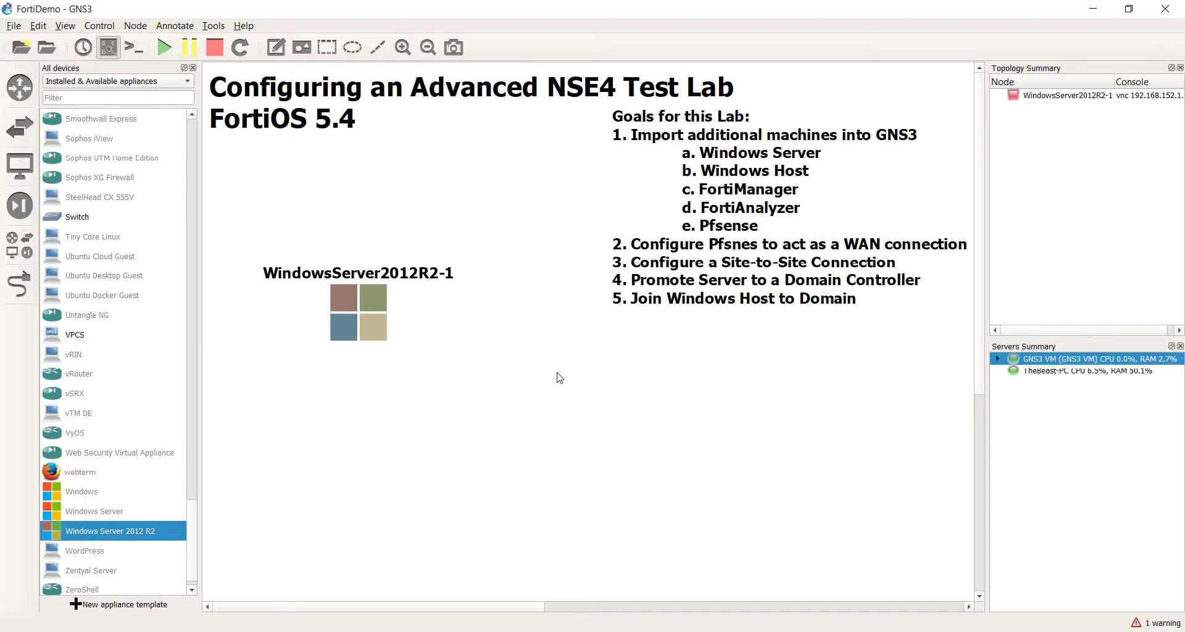
Step: Nudge the WindowsServer2012R2-1 node slightly up and left on the canvas
{"action": "left_click_drag", "start_coordinate": [380, 323], "coordinate": [366, 283]}
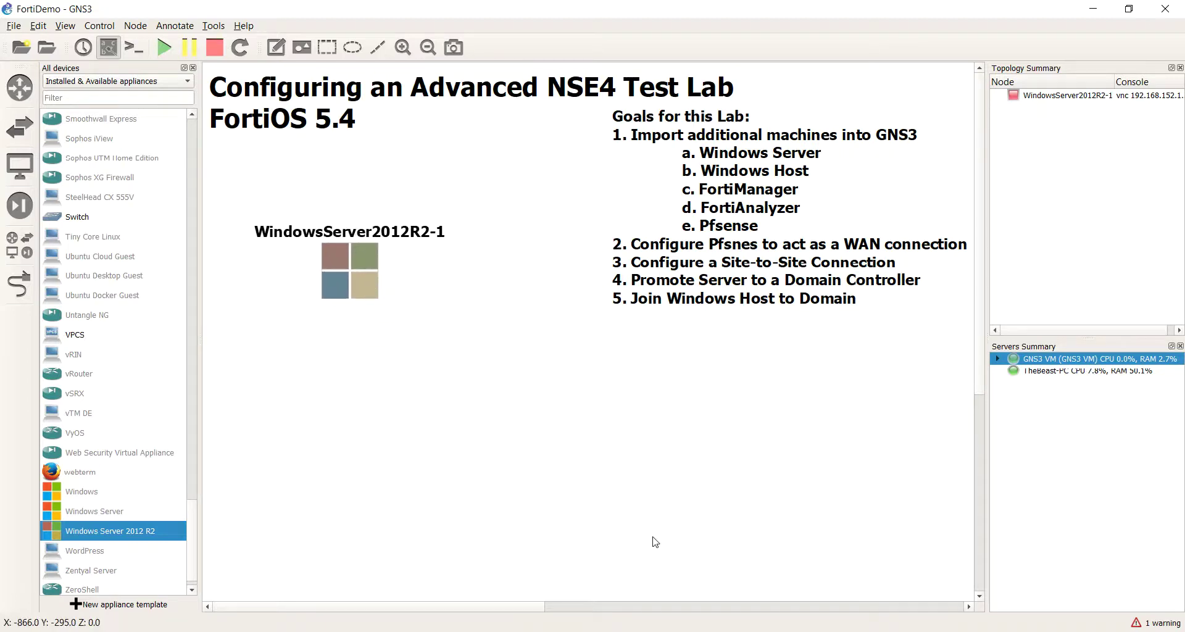